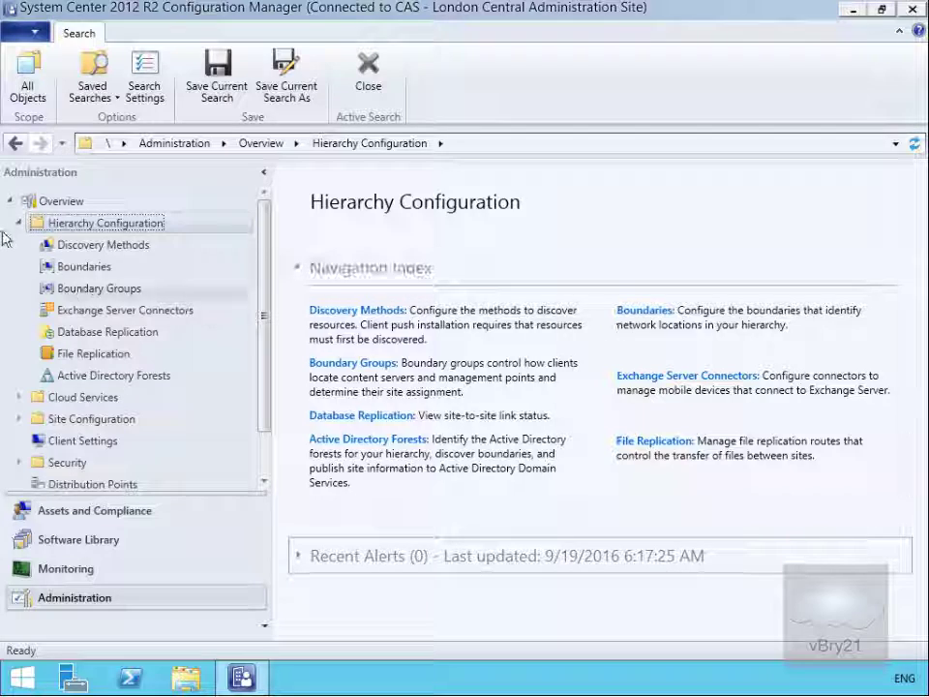
- Open the properties of the file replication route from Adatum Site (S01) to CAS
left_click(114, 355)
left_click(354, 248)
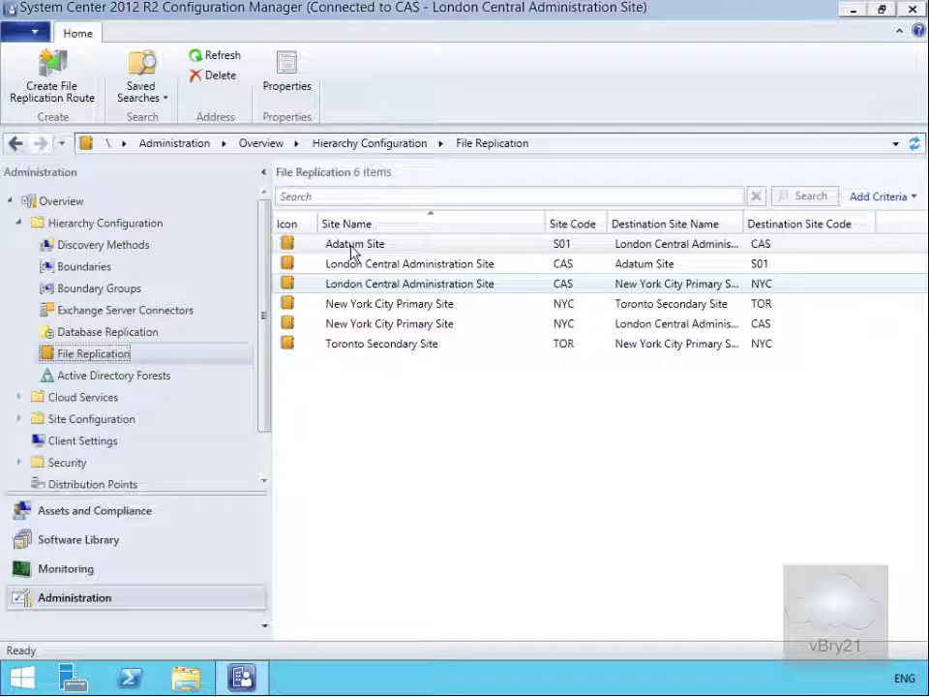
left_click_drag(545, 222, 602, 215)
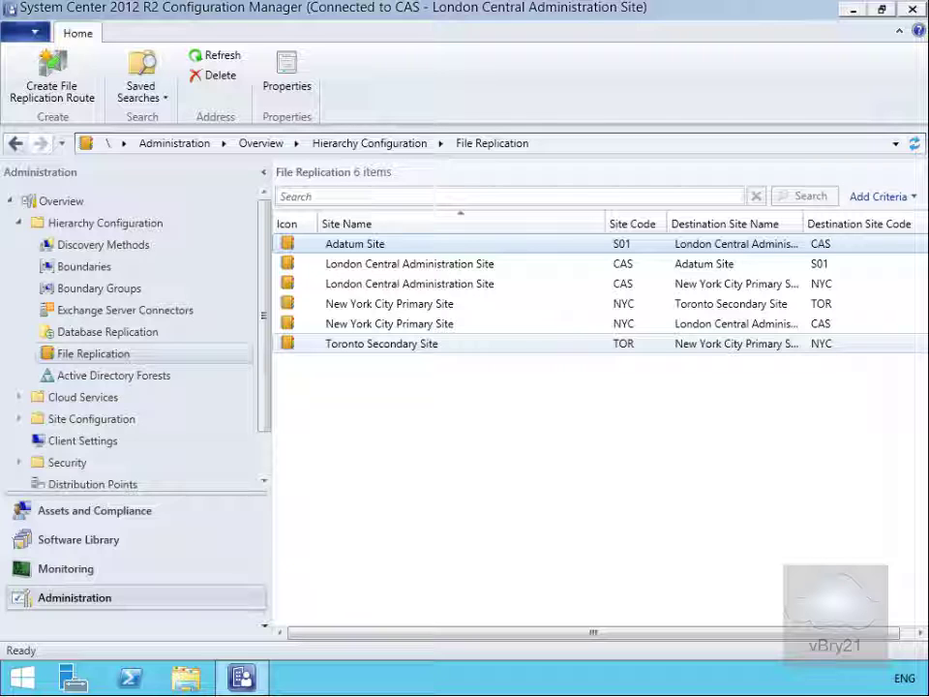
right_click(381, 250)
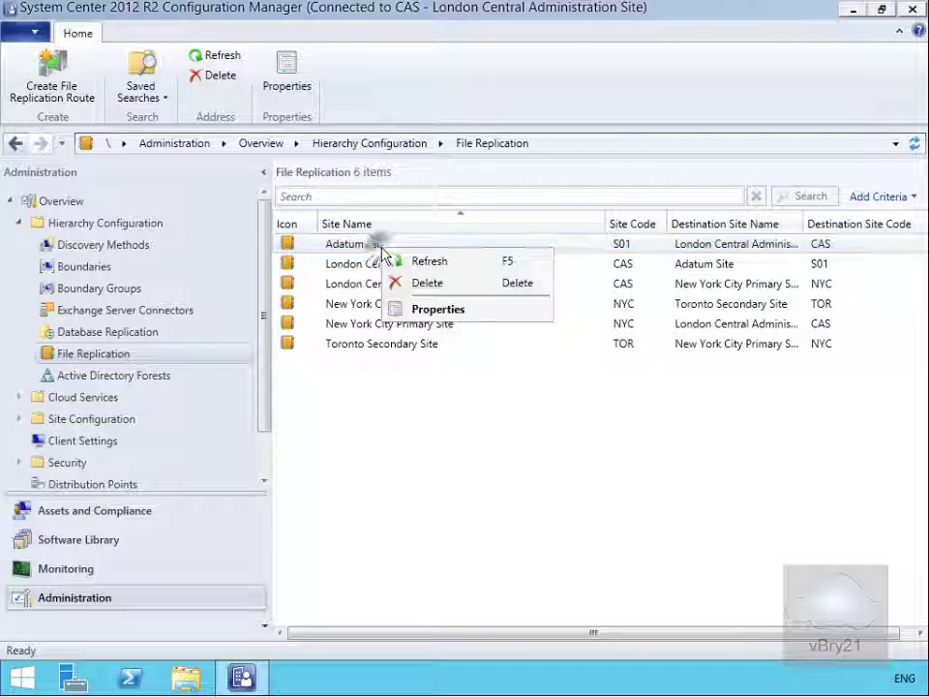
left_click(426, 311)
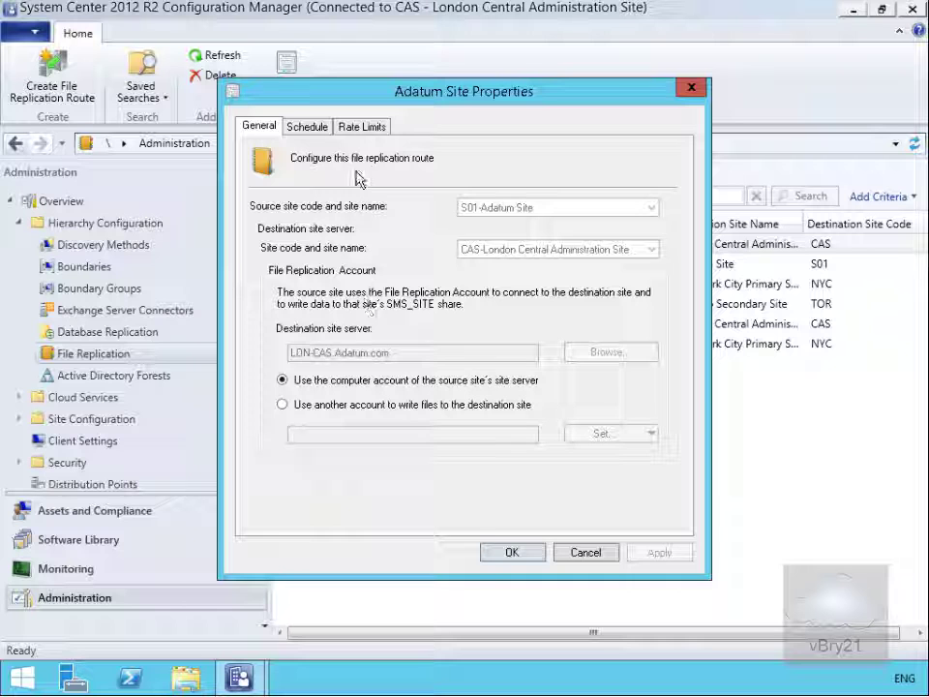
- Set the route's schedule availability to Closed for Sunday from 0 to 6
left_click(310, 127)
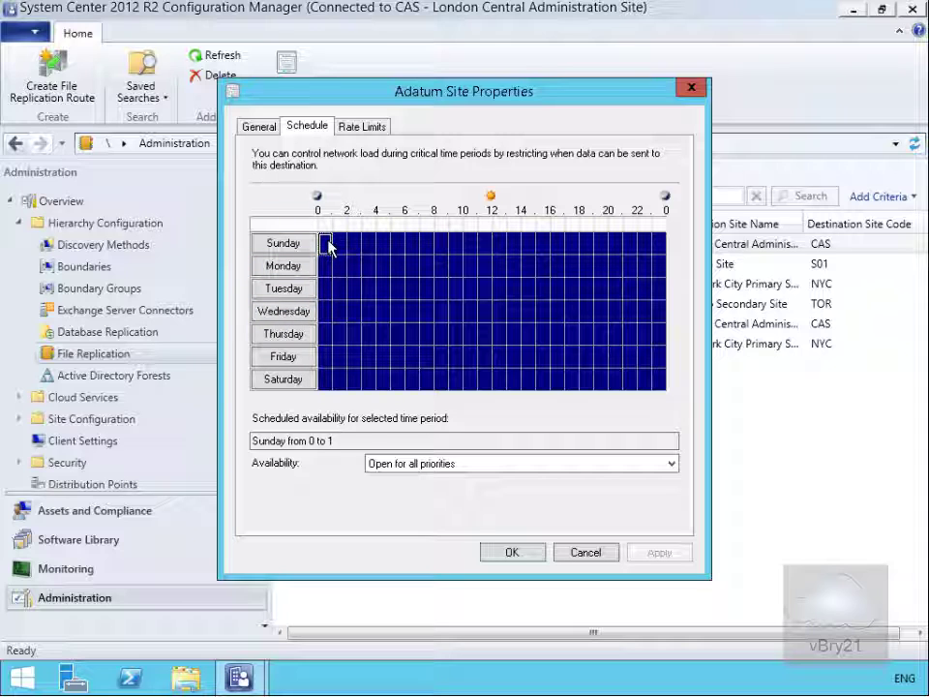
left_click_drag(329, 246, 407, 248)
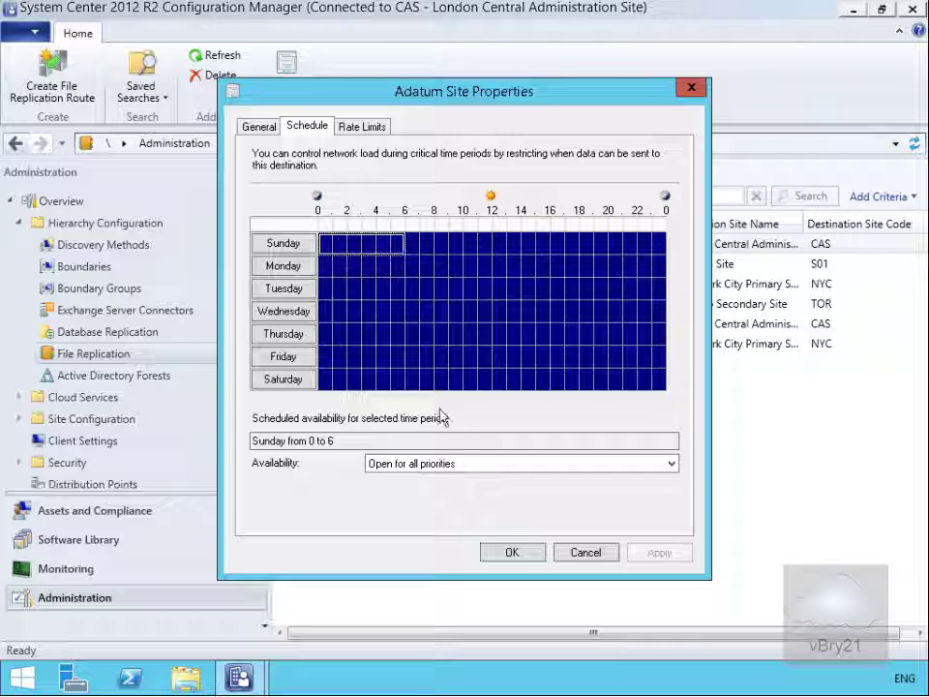
left_click(444, 468)
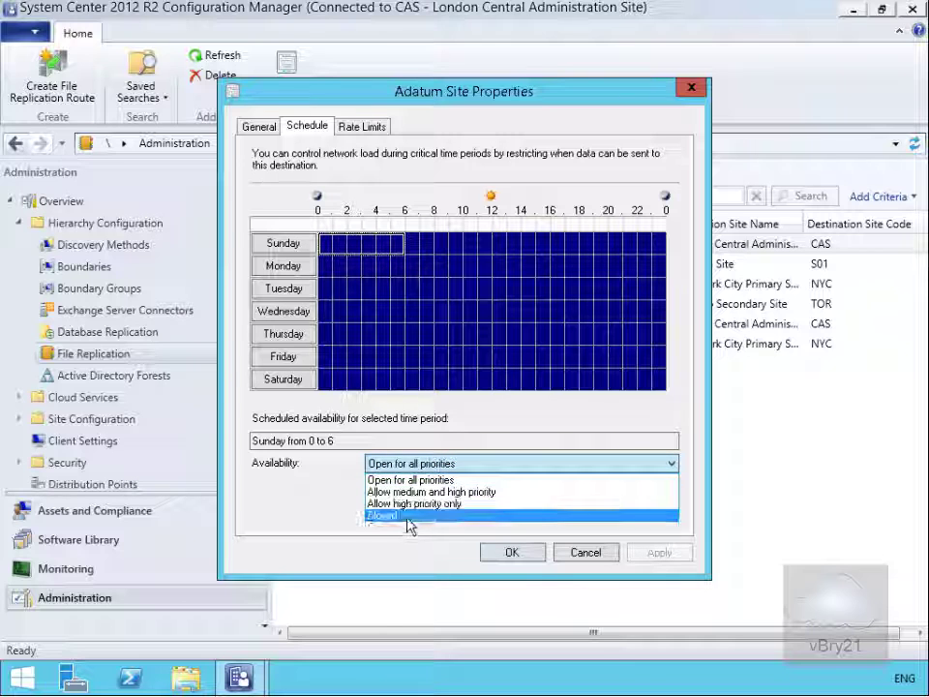
left_click(406, 520)
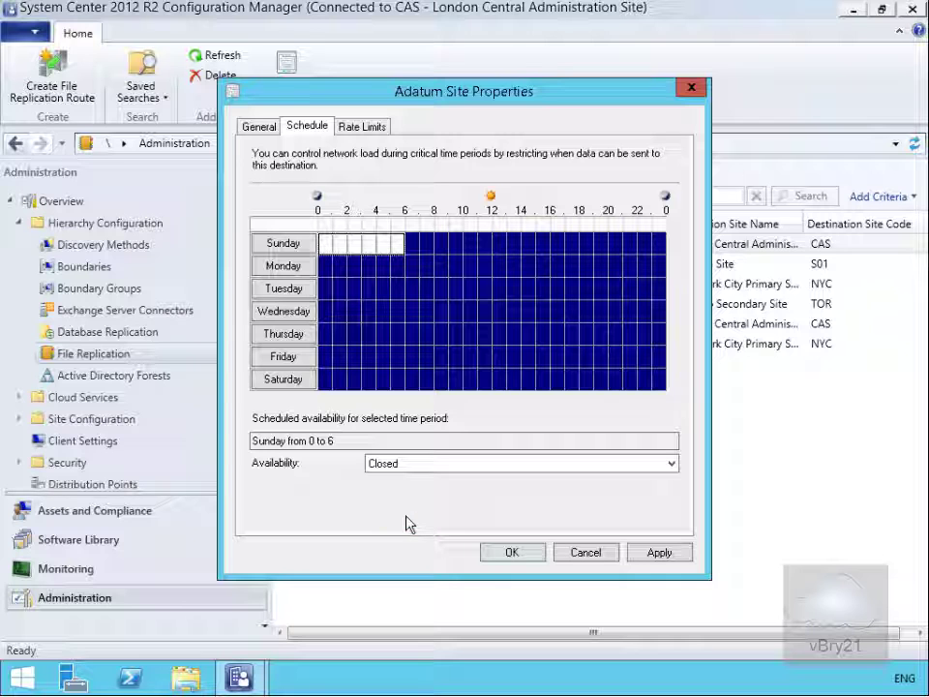
- Limit the route to specified maximum hourly transfer rates, with 50% of available bandwidth from 0 to 6, and save the properties
left_click(372, 128)
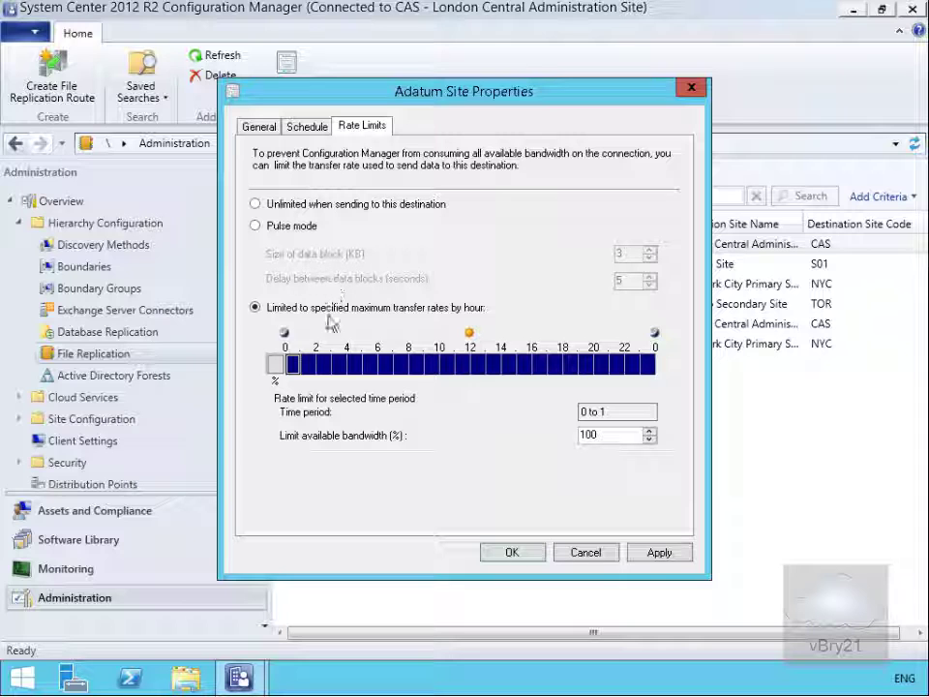
left_click_drag(289, 369, 374, 379)
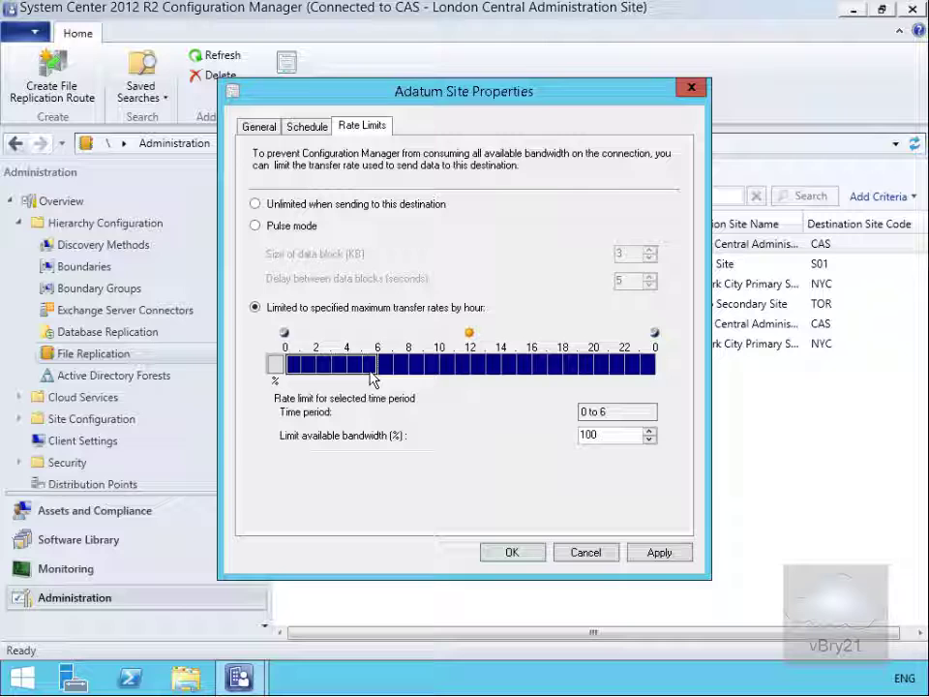
left_click(602, 435)
left_click_drag(602, 436, 563, 437)
type("50")
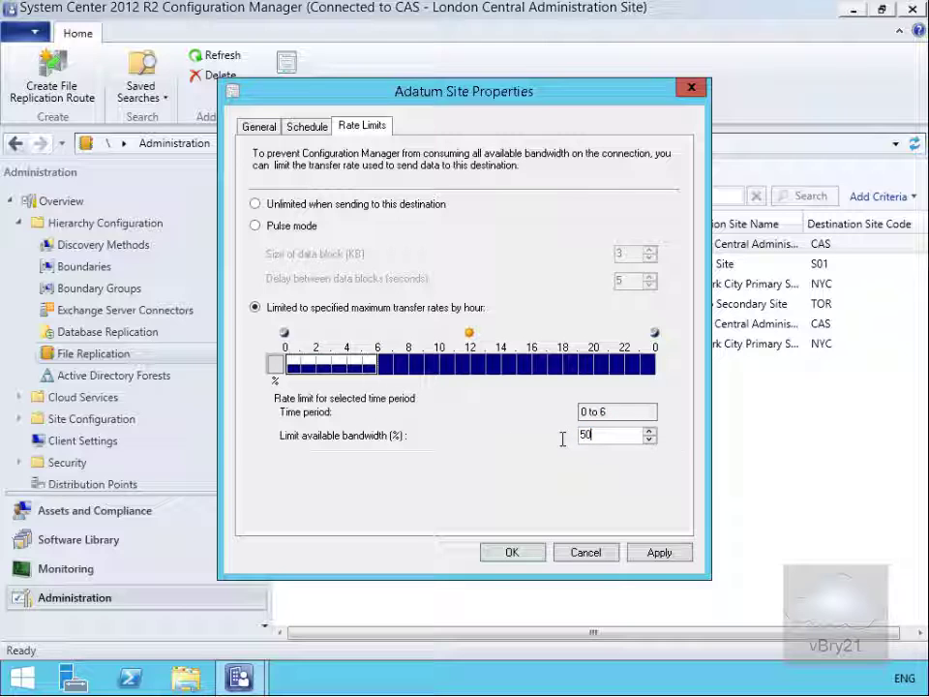
left_click(532, 558)
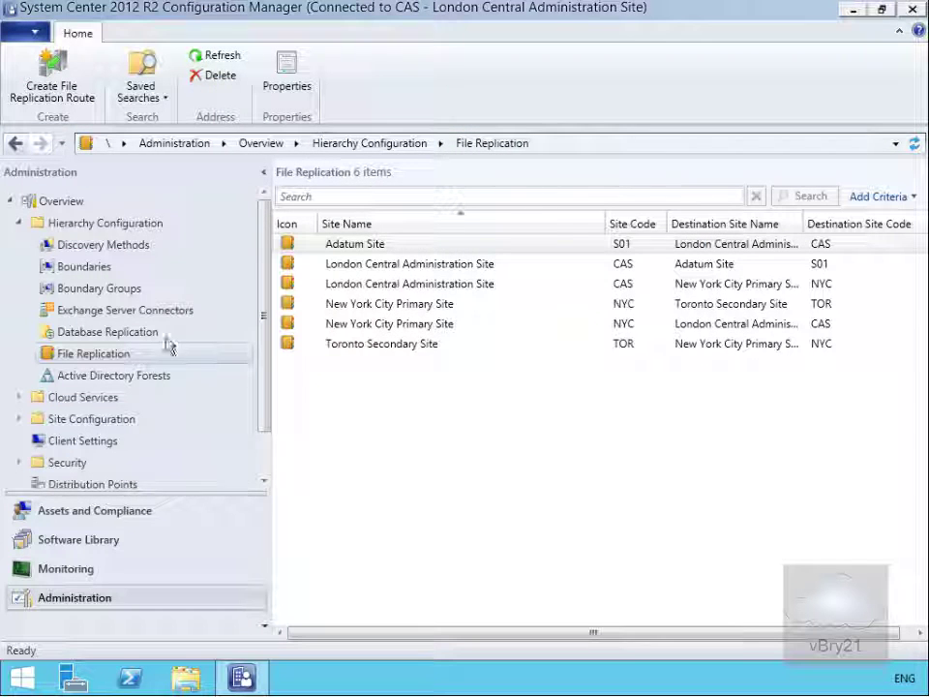
- Set data retention to 7 days in the child database properties of the CAS to S01 database replication link
left_click(108, 332)
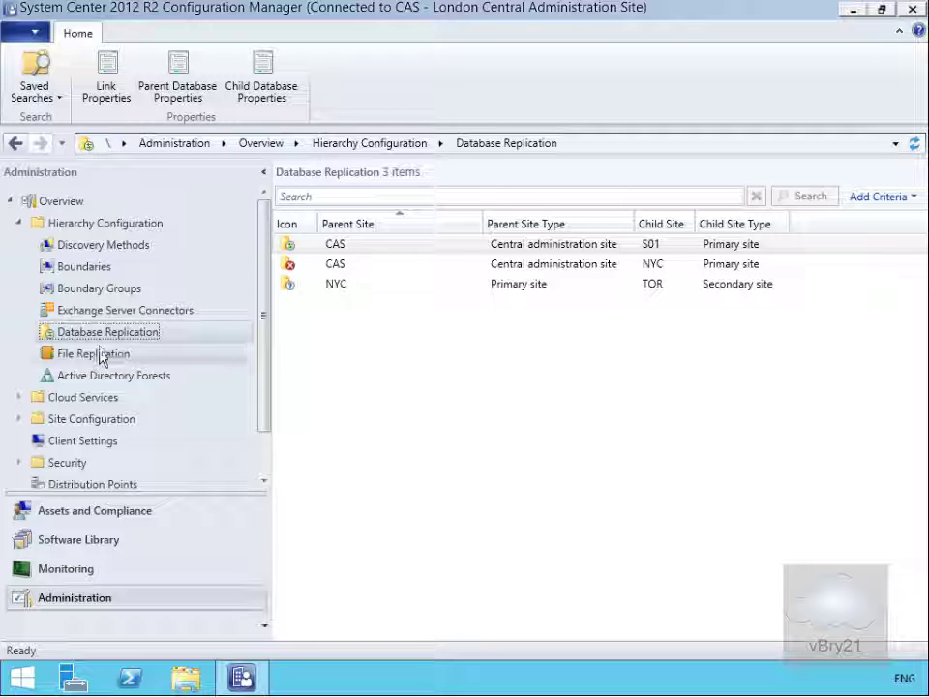
left_click(361, 244)
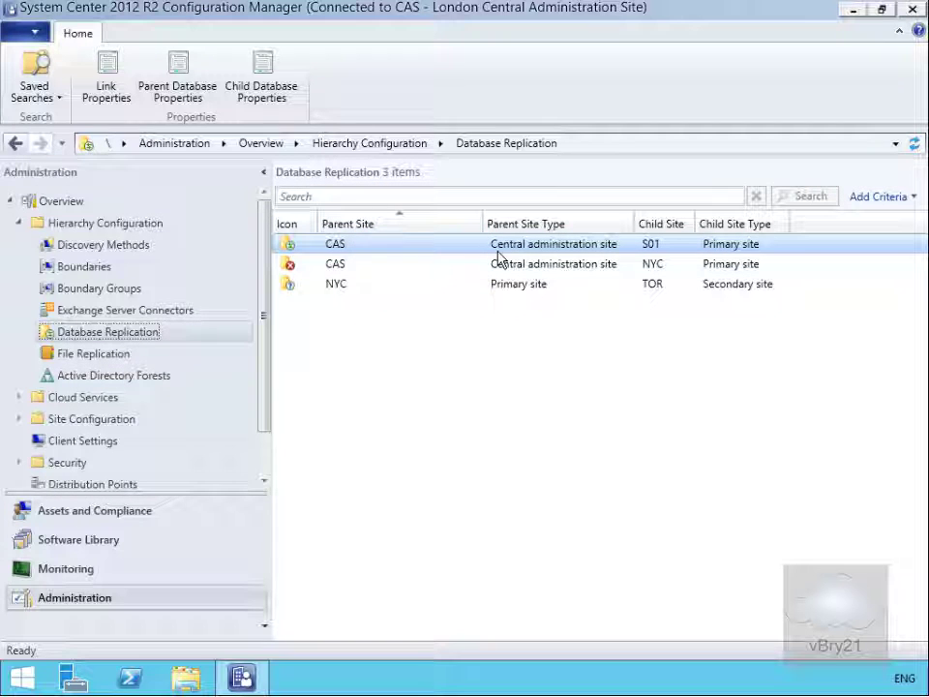
right_click(628, 245)
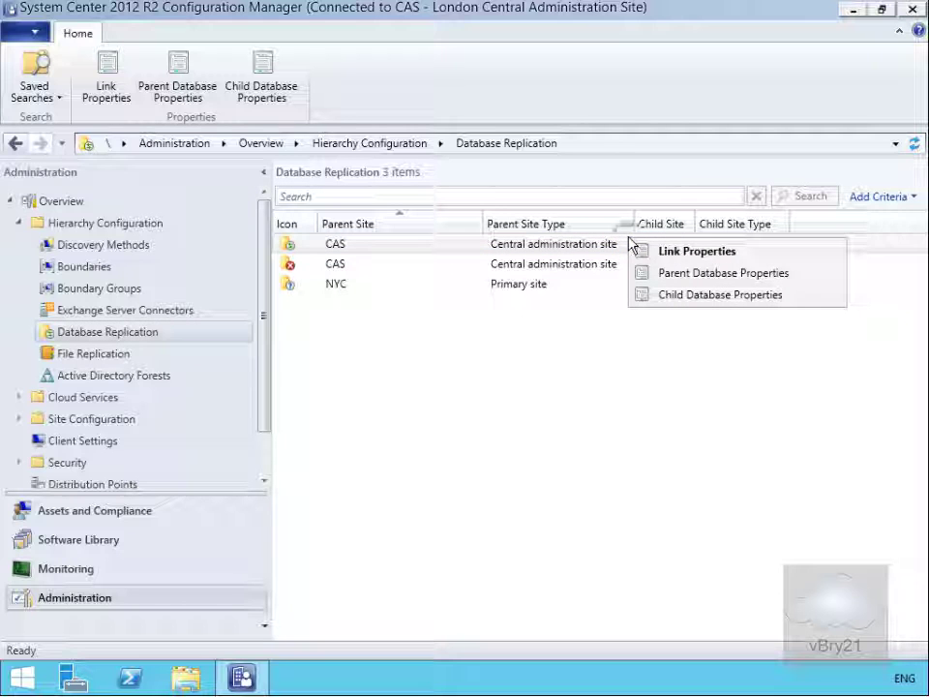
left_click(675, 295)
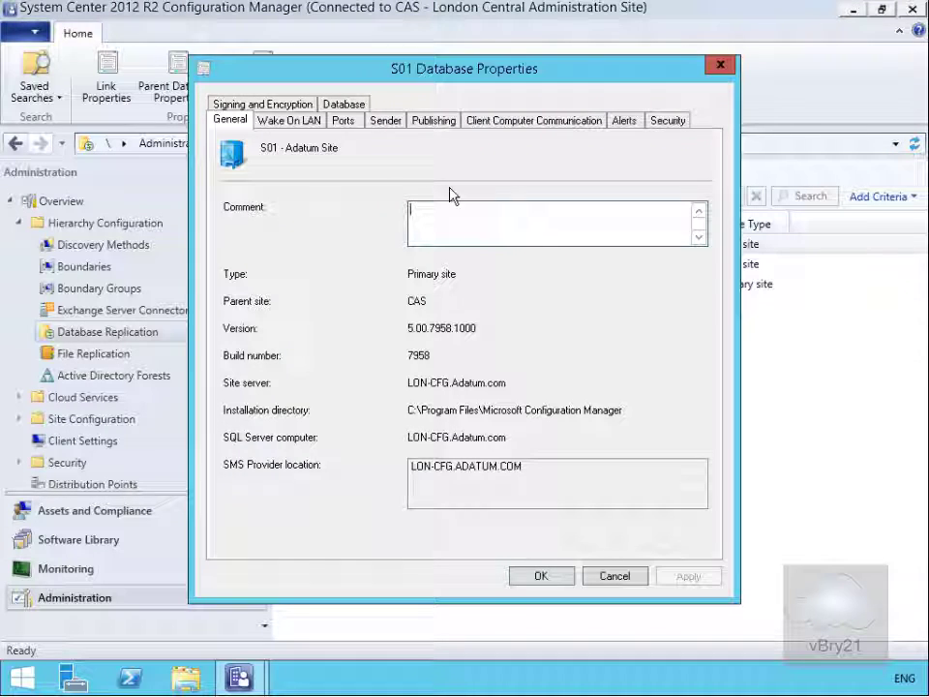
left_click(343, 105)
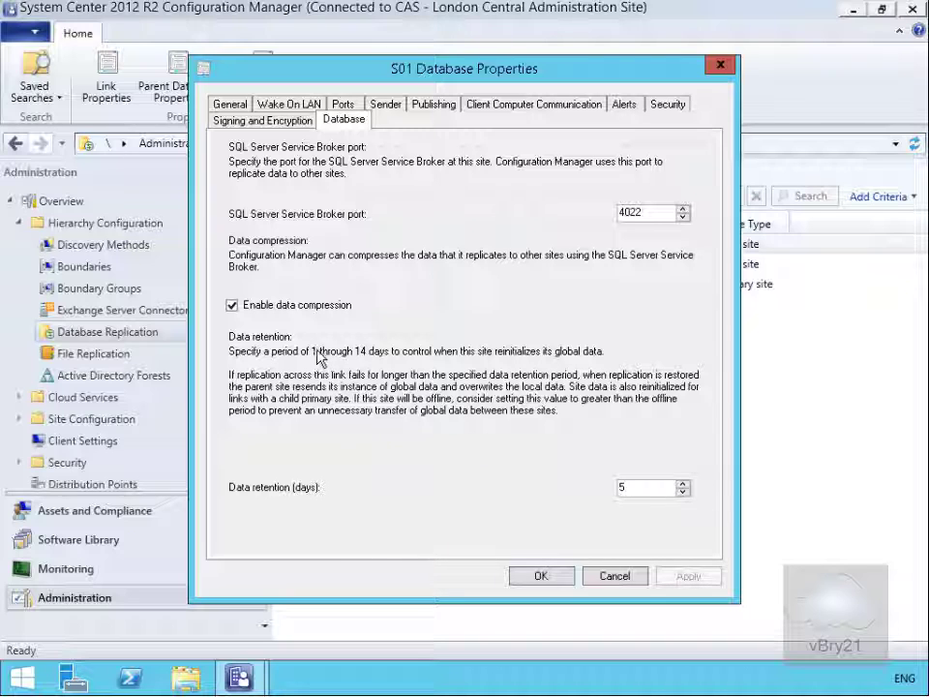
double_click(657, 488)
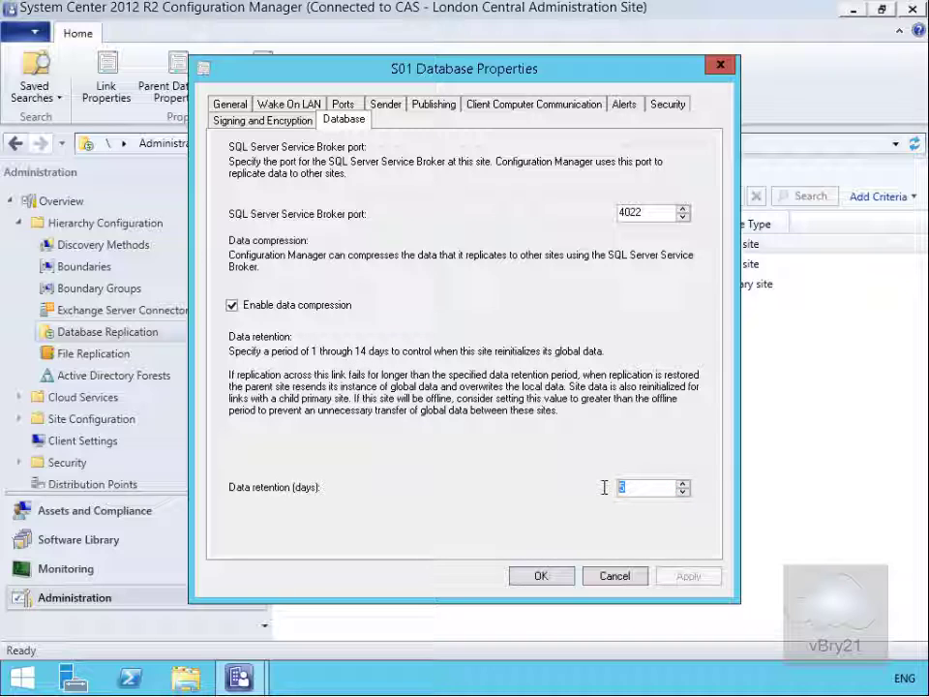
type("7")
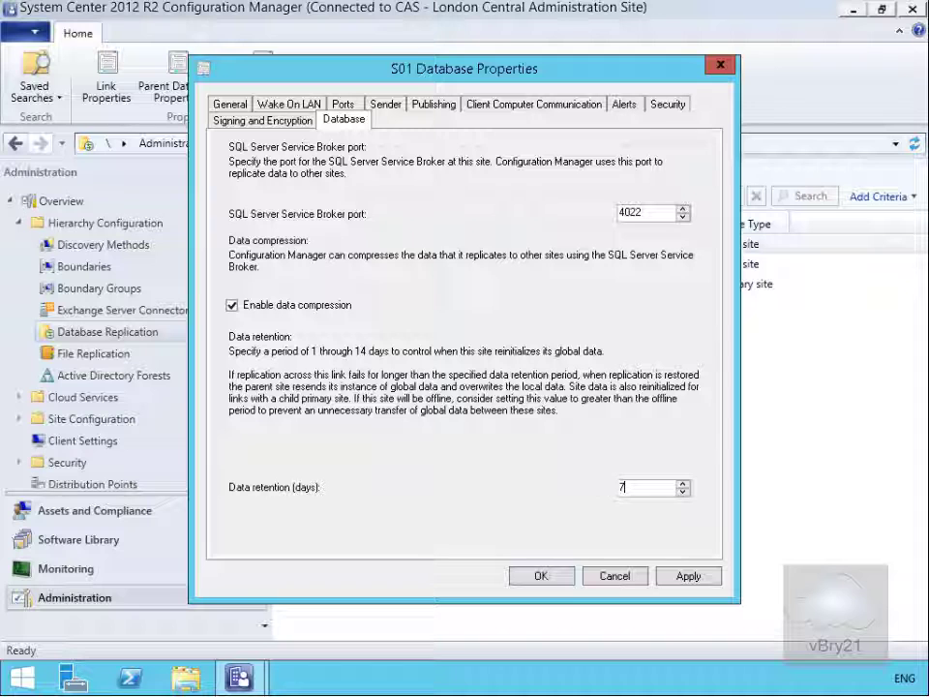
left_click(530, 578)
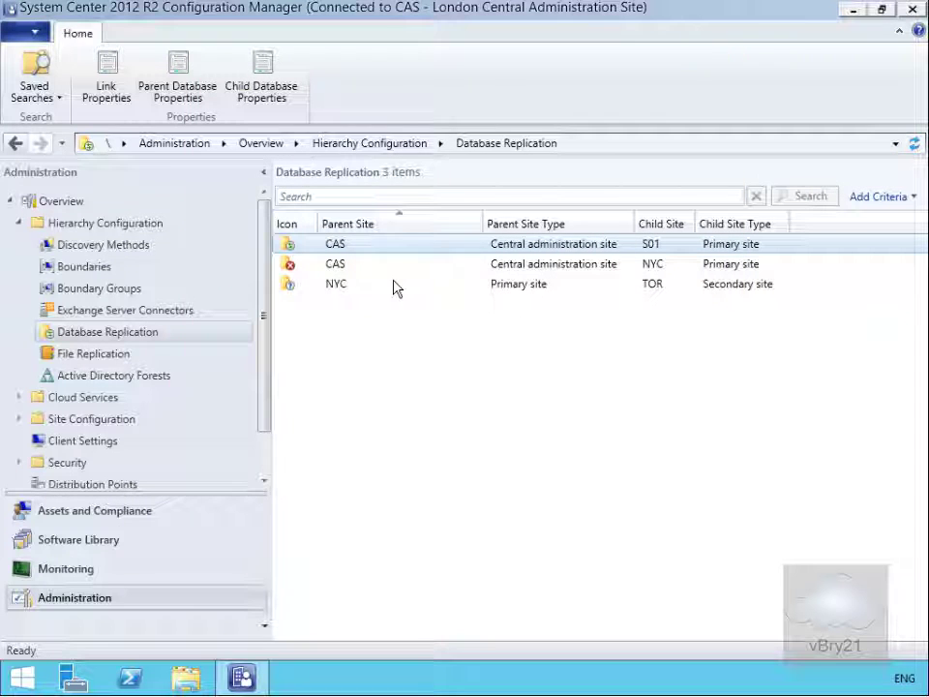
- Set the summarization interval of the CAS to S01 replication link to 5 minutes and save it
right_click(374, 248)
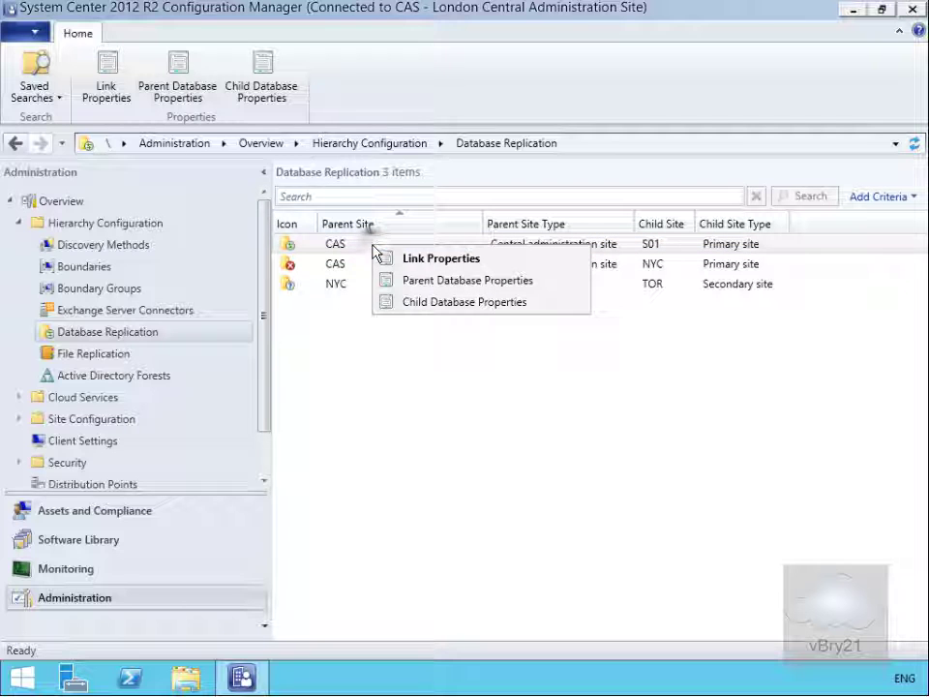
left_click(422, 258)
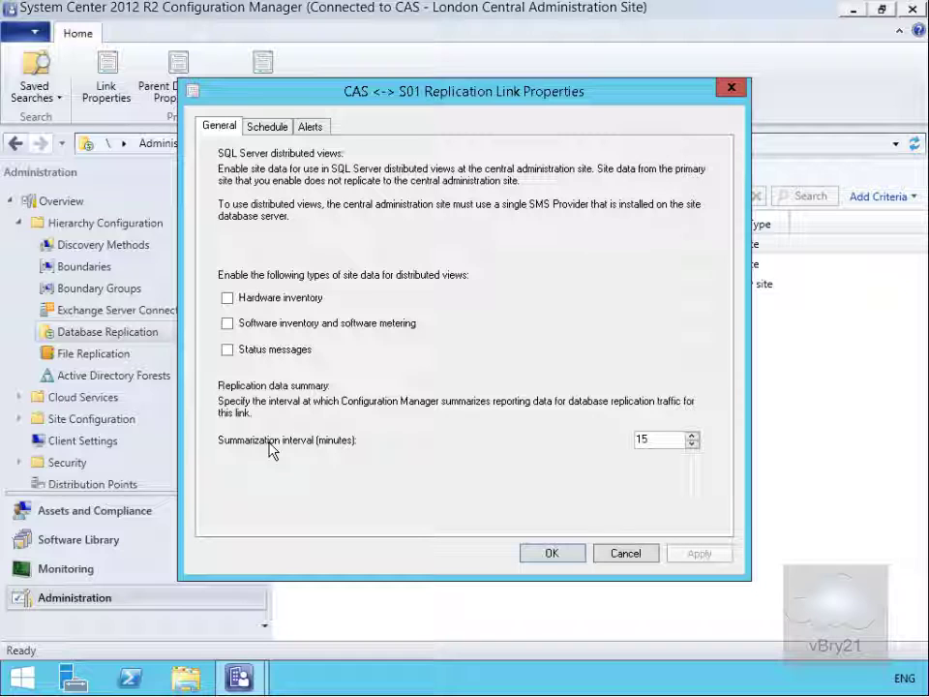
double_click(655, 442)
type("5")
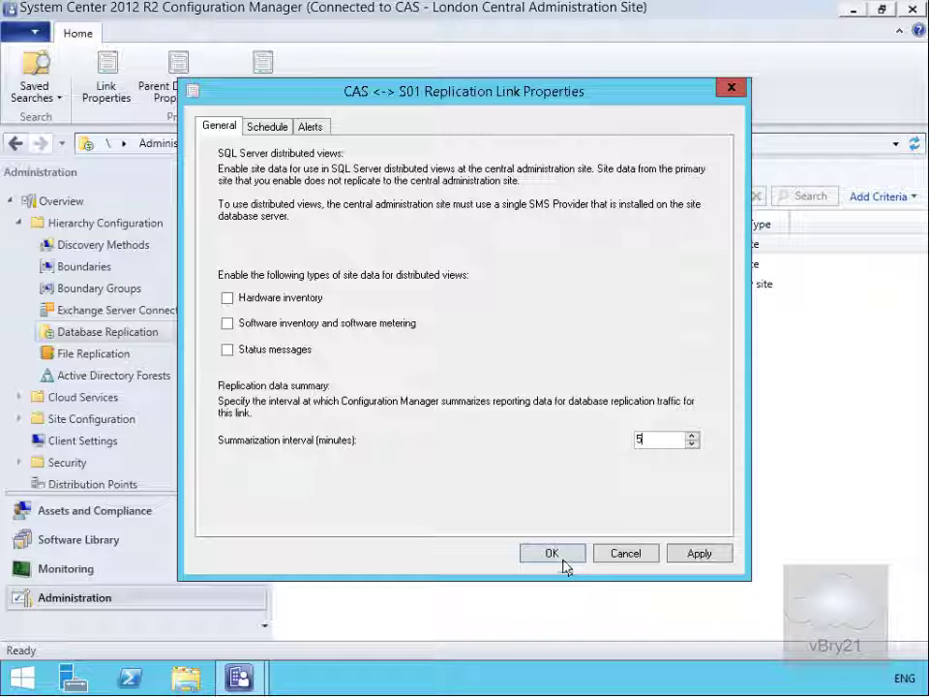
left_click(562, 559)
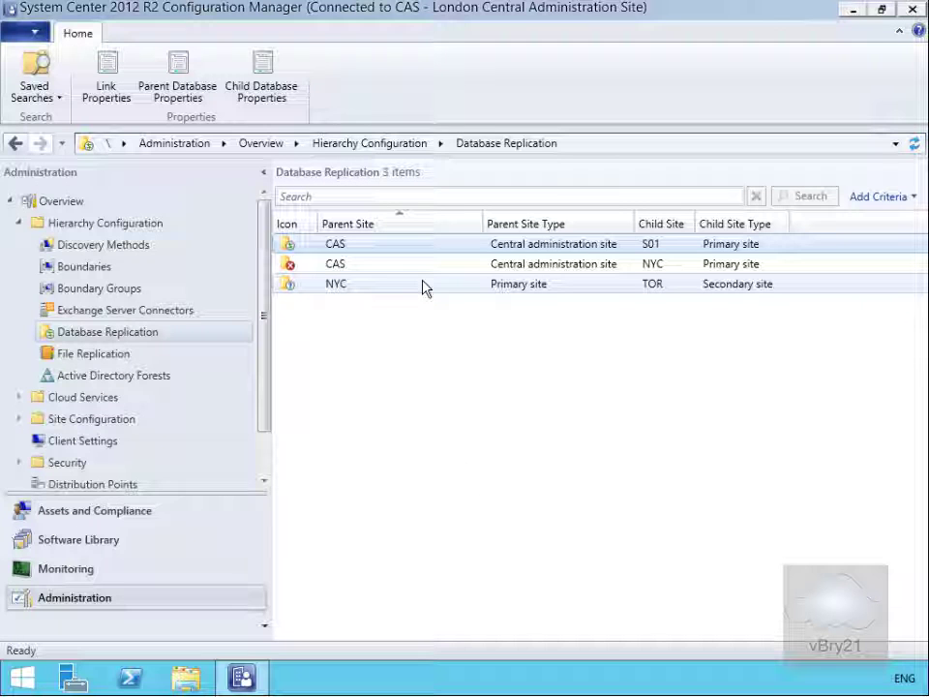
- Reopen the CAS to S01 replication link properties and review its schedule and its alert and retry settings
right_click(390, 253)
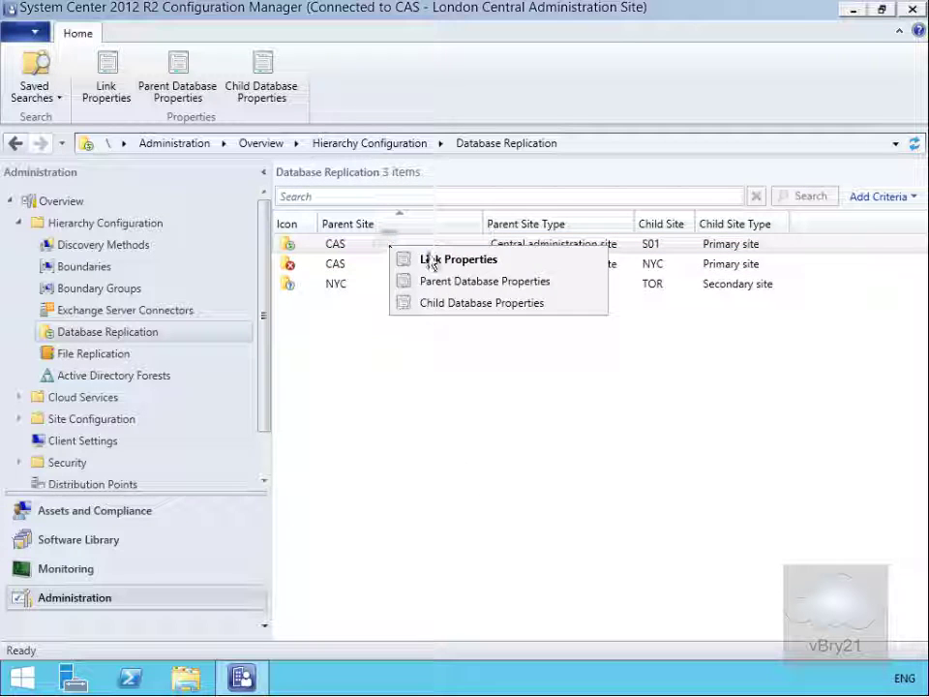
left_click(430, 261)
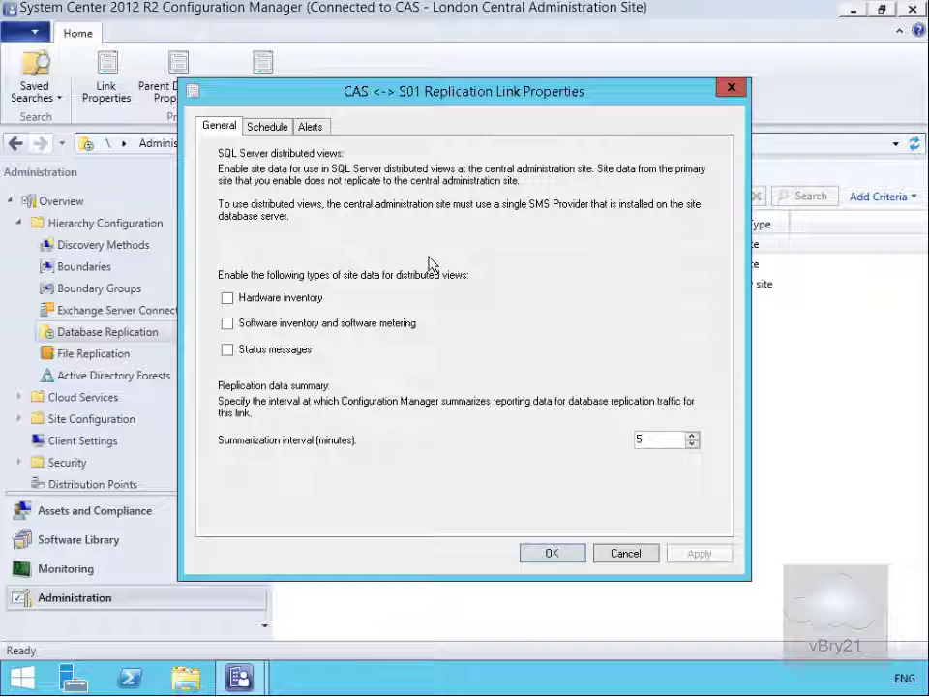
left_click(272, 127)
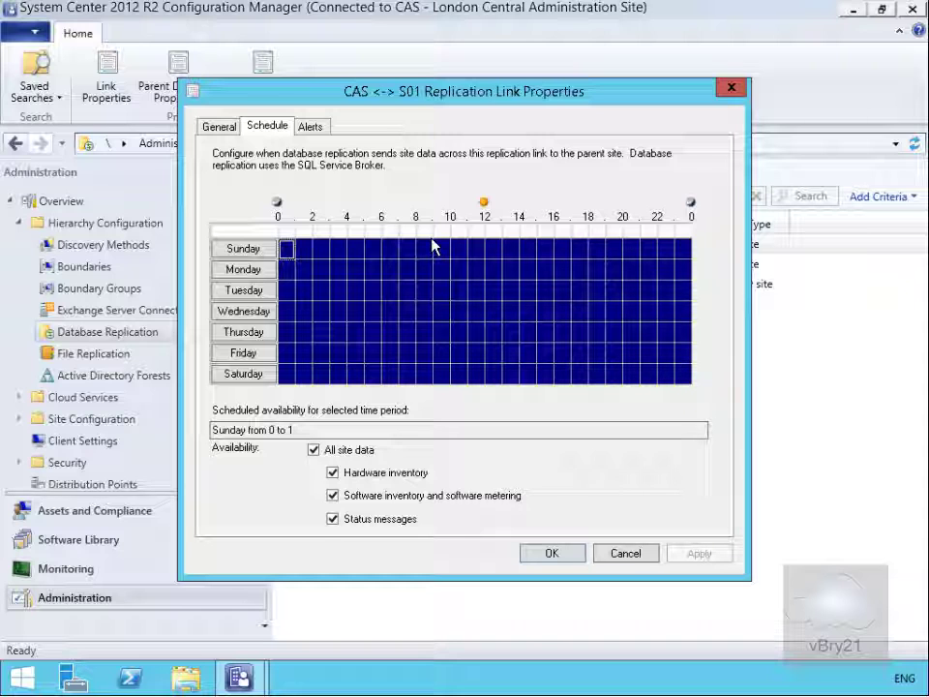
left_click(302, 129)
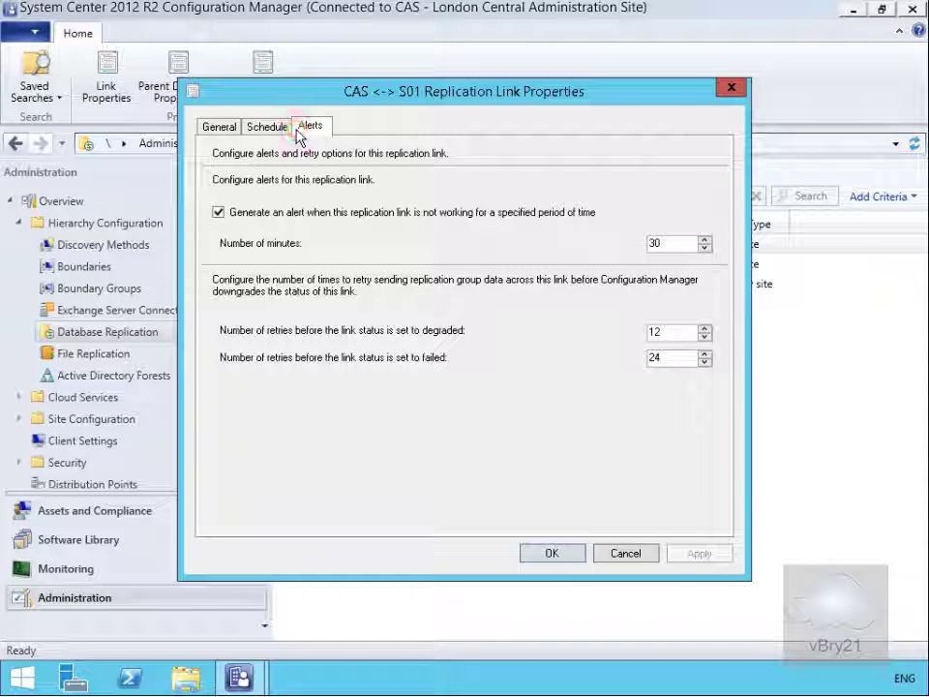
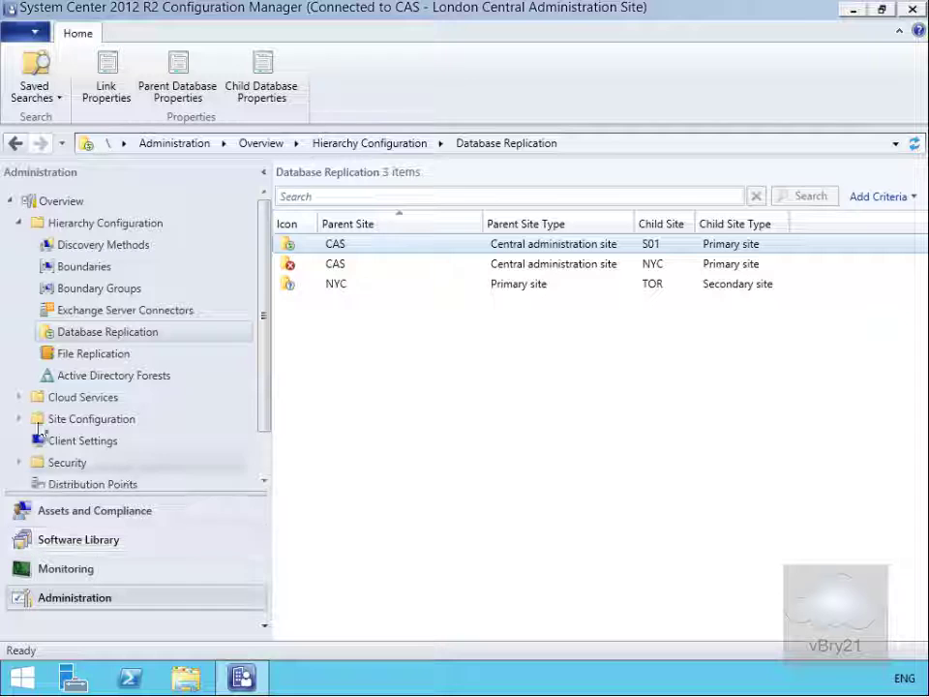
- Open the Software Distribution component properties for the S01 - Adatum Site under Site Configuration
left_click(18, 419)
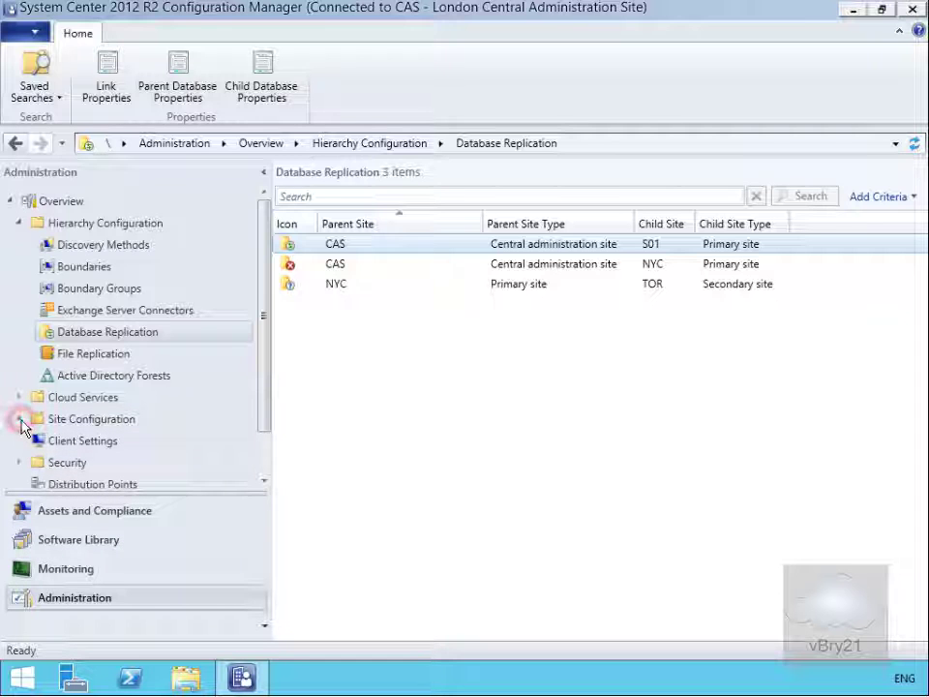
left_click(65, 442)
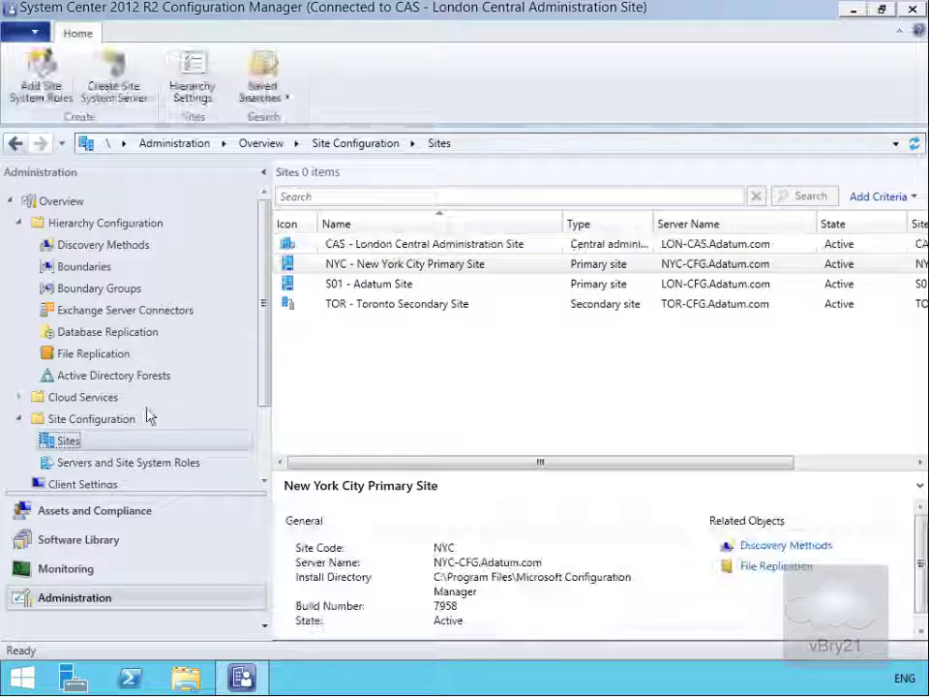
left_click(402, 289)
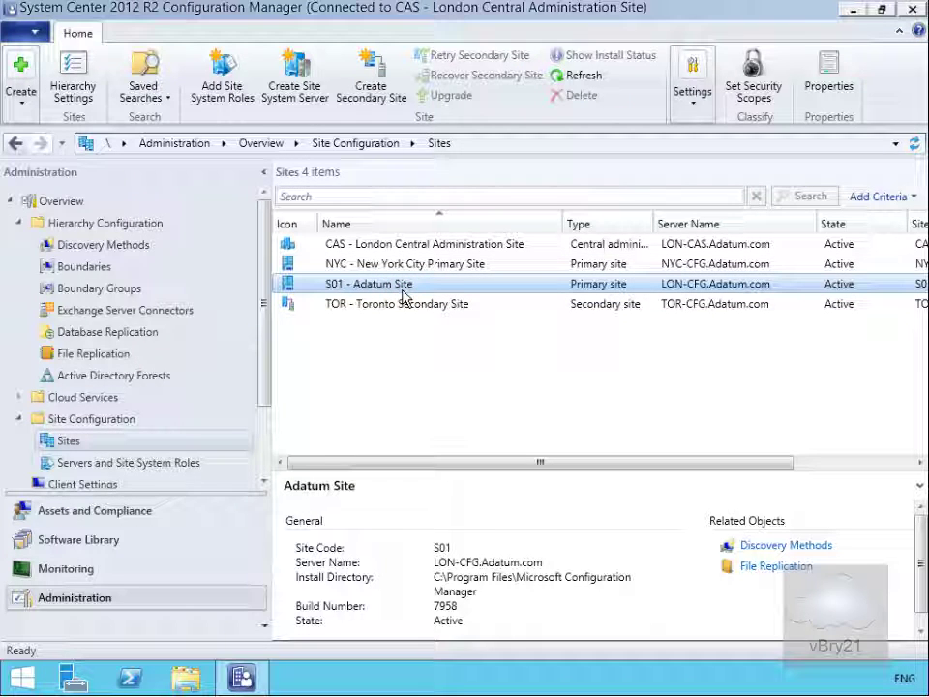
right_click(402, 291)
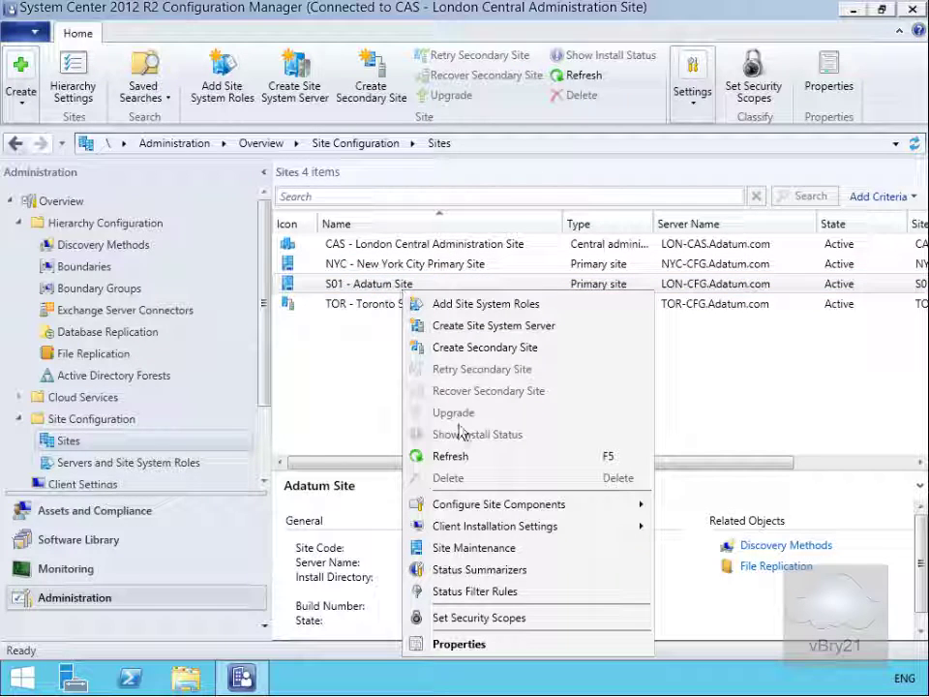
mouse_move(492, 504)
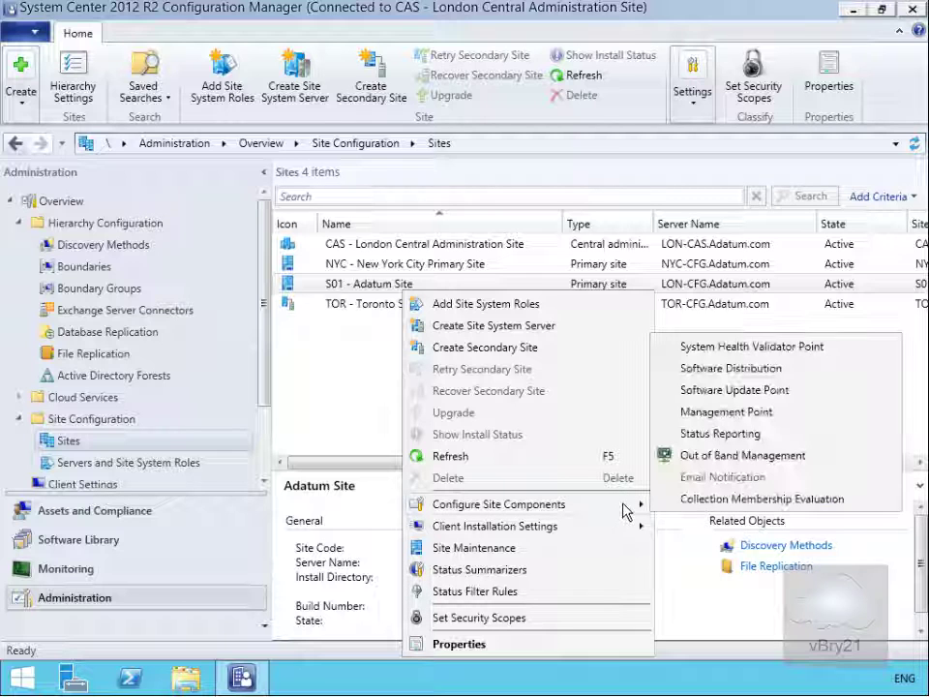
left_click(717, 369)
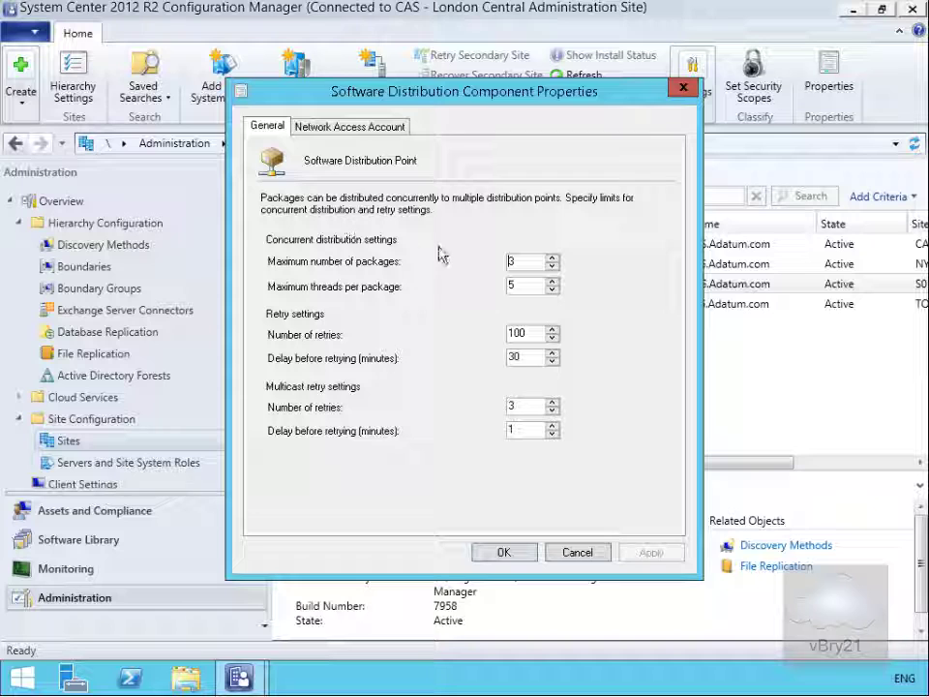
- Set concurrent distribution to 5 packages and 8 threads per package, set the non-multicast retries to 5, adjust their retry delay, and save the properties
double_click(521, 262)
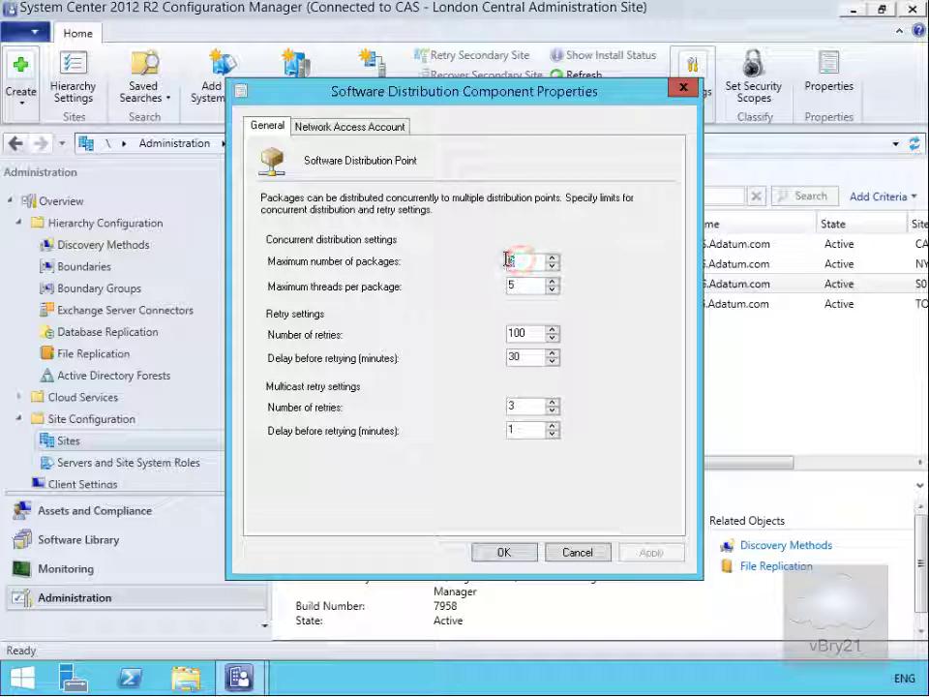
type("5")
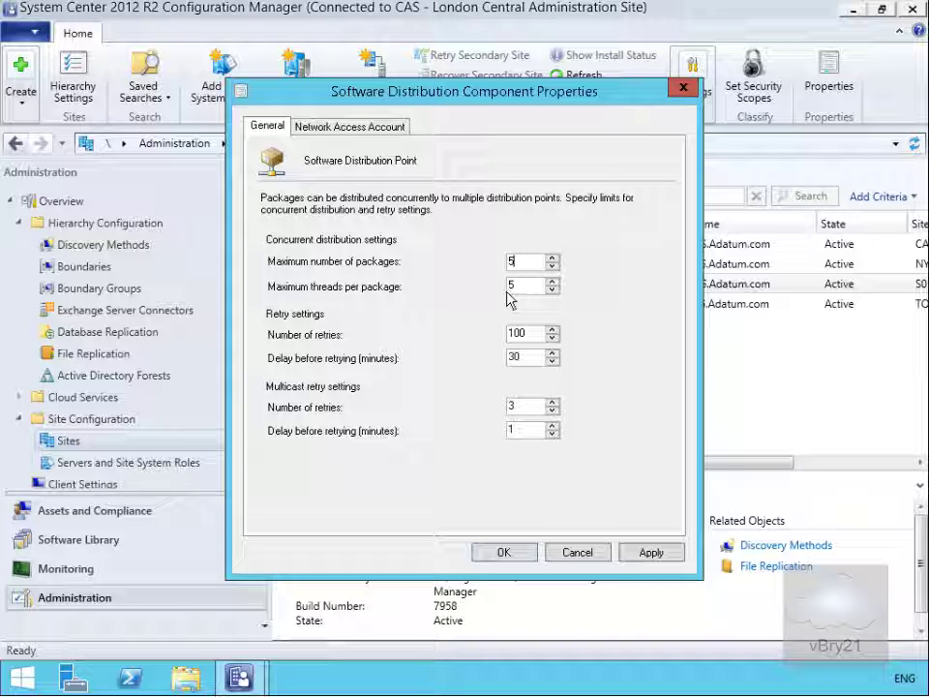
double_click(516, 288)
double_click(538, 332)
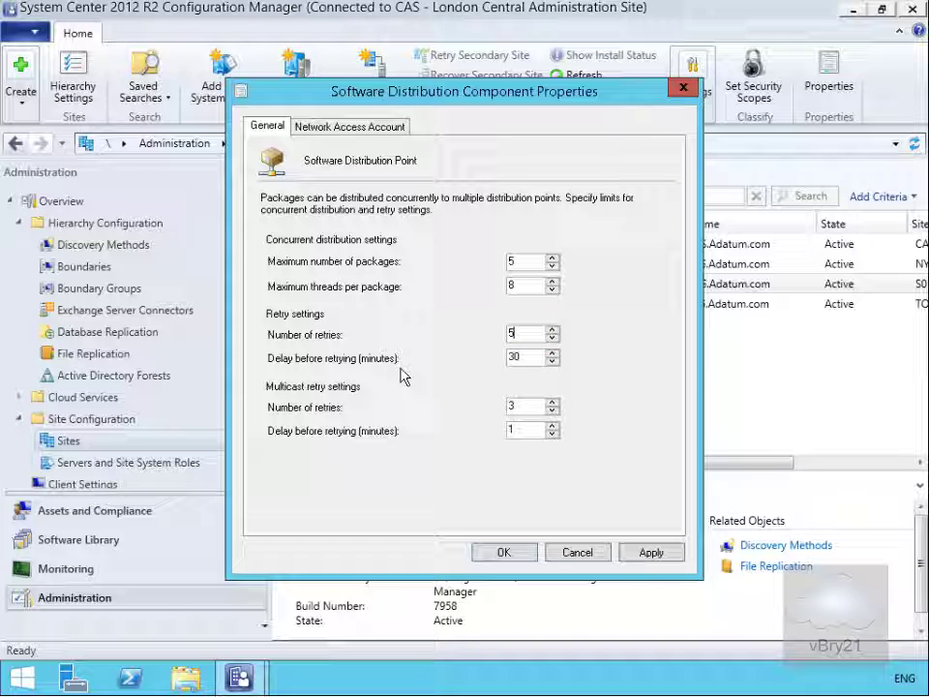
double_click(520, 357)
left_click(520, 554)
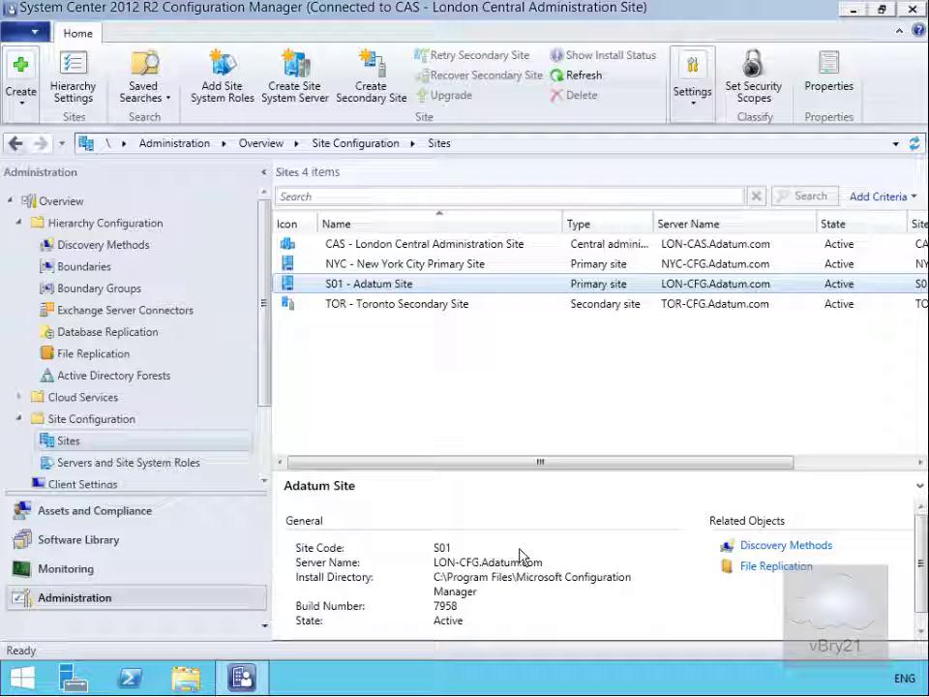
- Go to Database Replication in the Monitoring workspace and select the replication link between CAS and S01
left_click(145, 579)
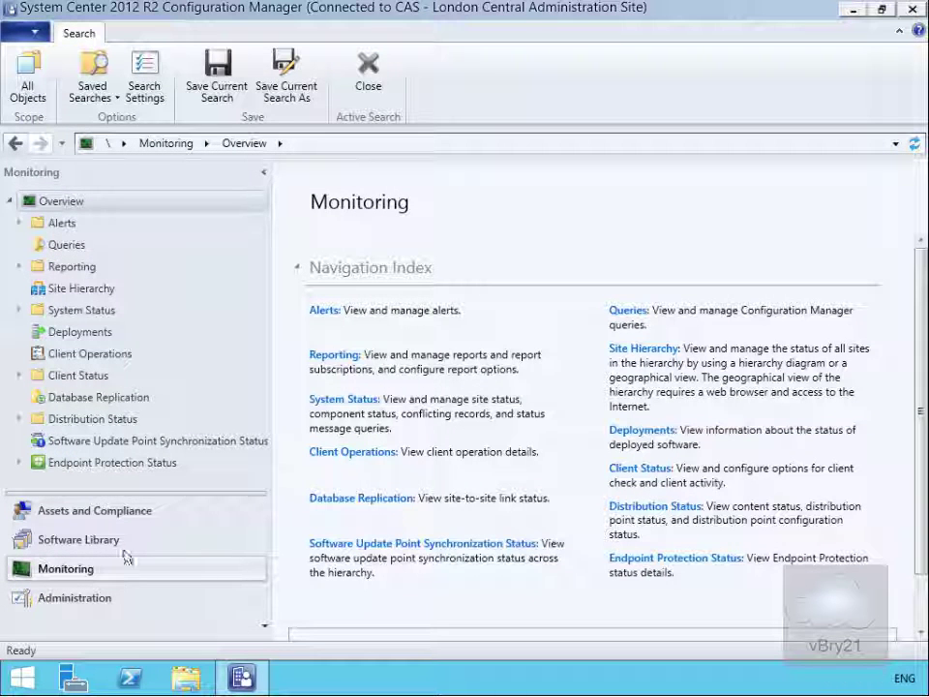
left_click(97, 399)
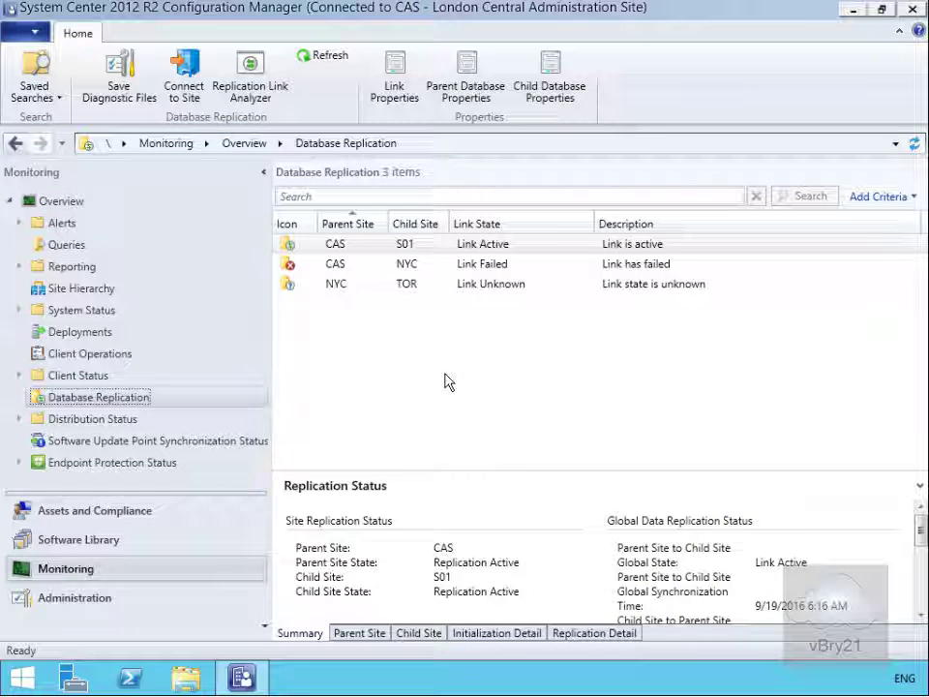
left_click(486, 244)
- Examine the CAS to S01 replication summary, covering site, global data and site data replication status
left_click(921, 617)
left_click(920, 618)
left_click(921, 618)
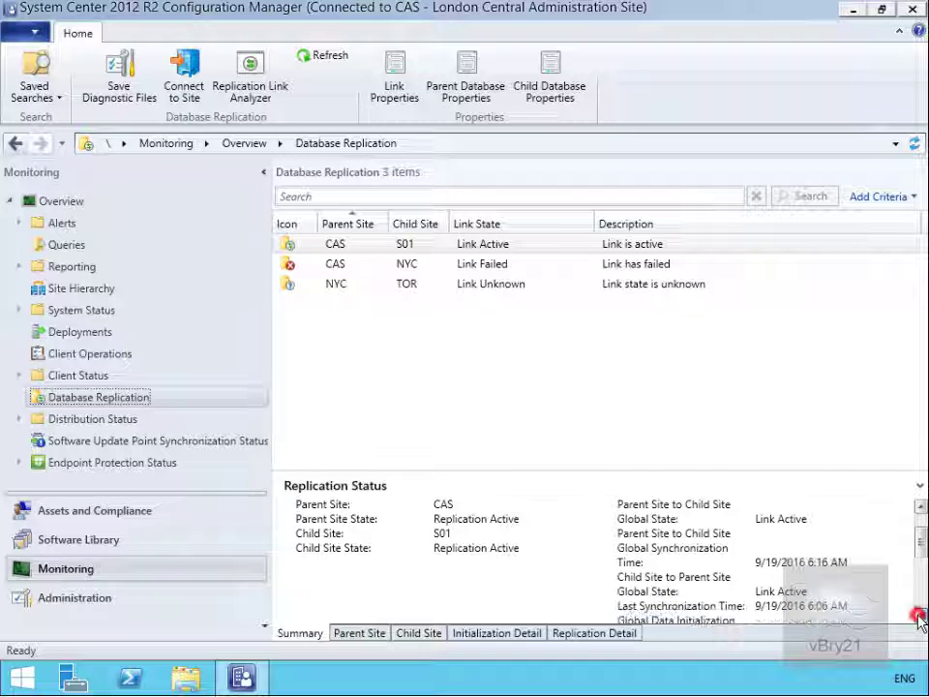
left_click(921, 618)
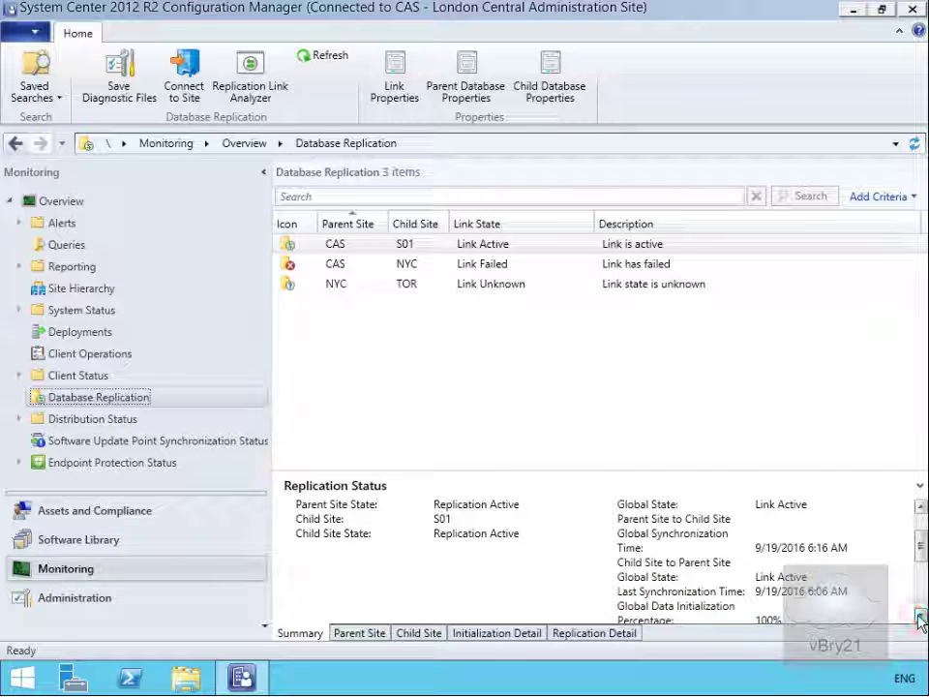
left_click(921, 617)
left_click(921, 618)
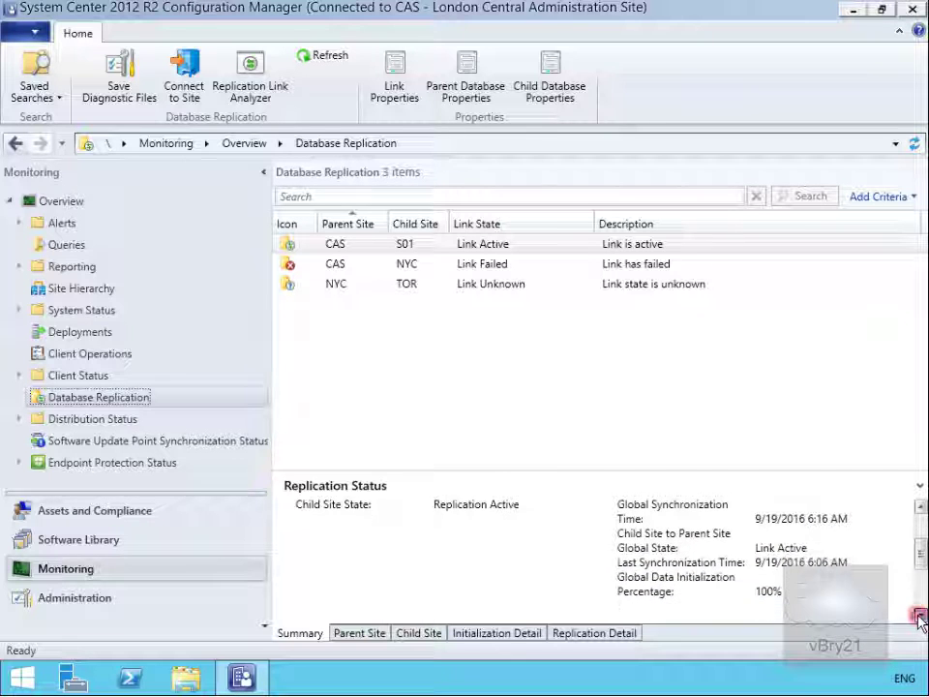
left_click(920, 617)
left_click(921, 618)
left_click(920, 618)
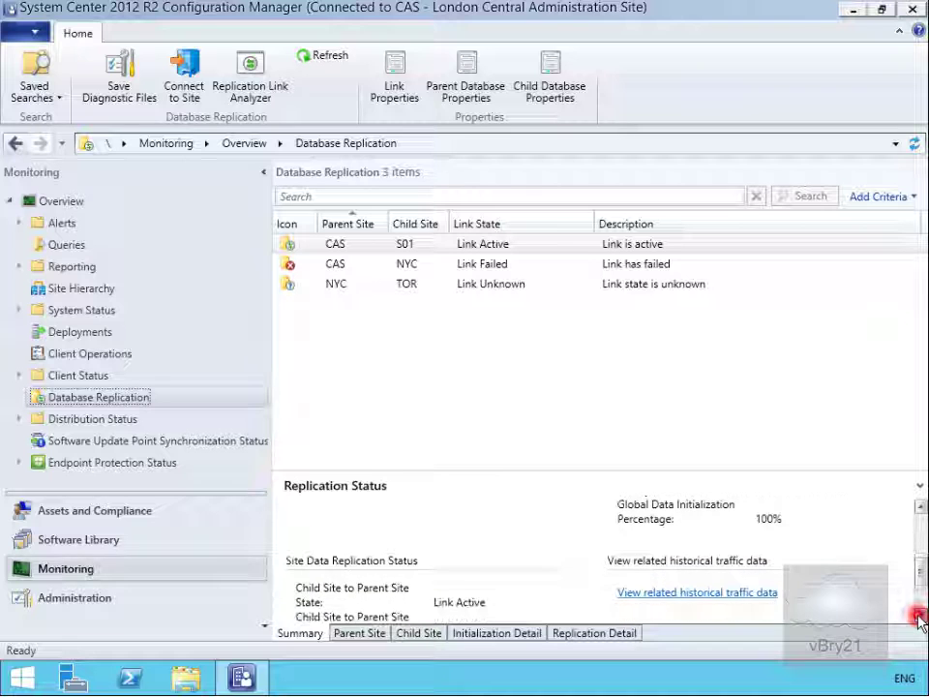
left_click(921, 617)
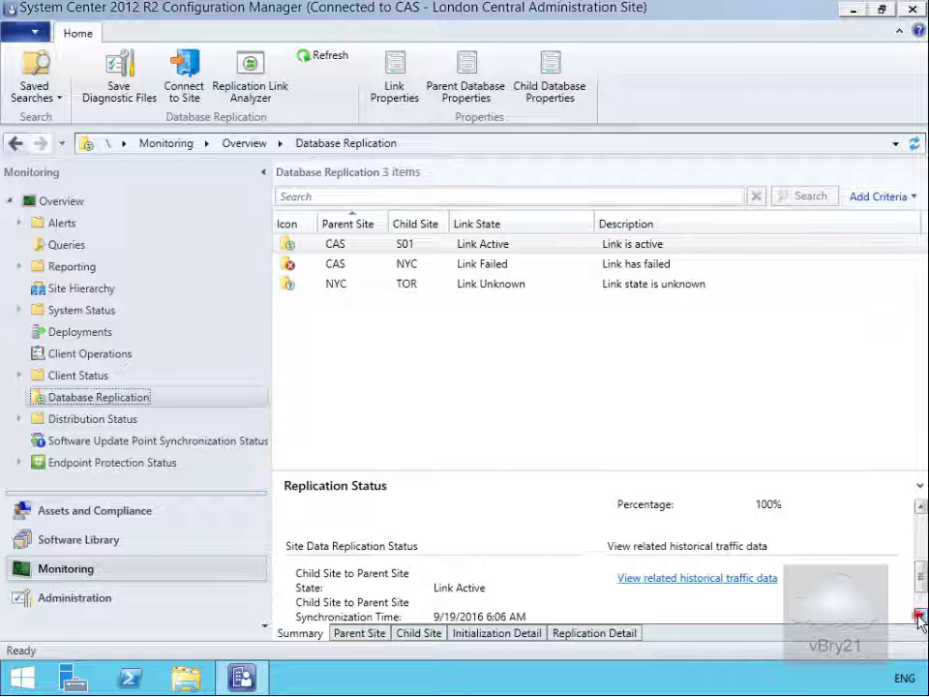
left_click(920, 618)
left_click(921, 618)
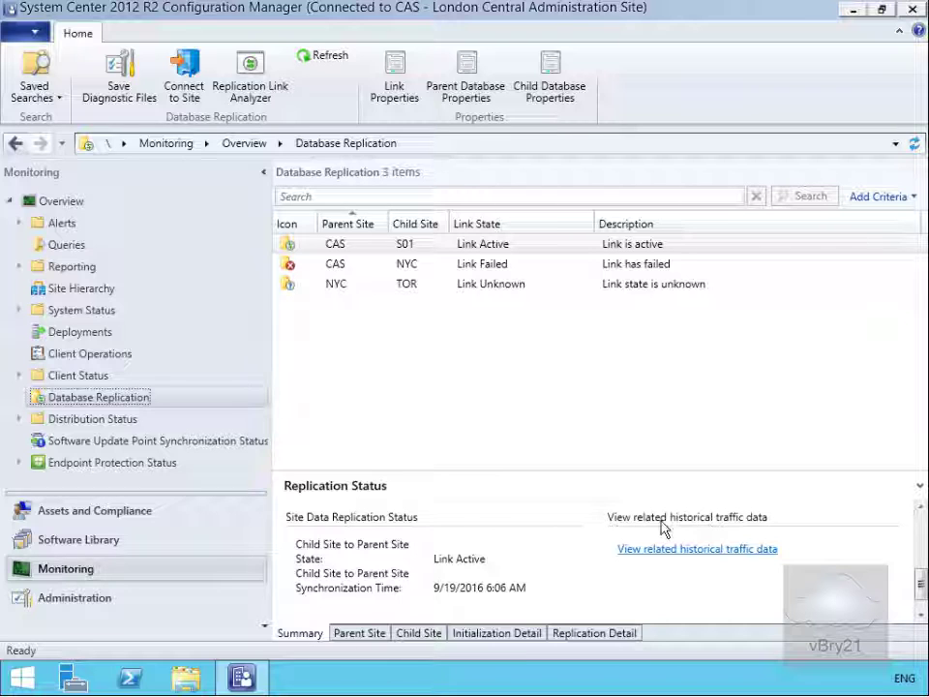
- Try to view the related historical traffic data report for the CAS to S01 link and check the rest of the summary
left_click(711, 555)
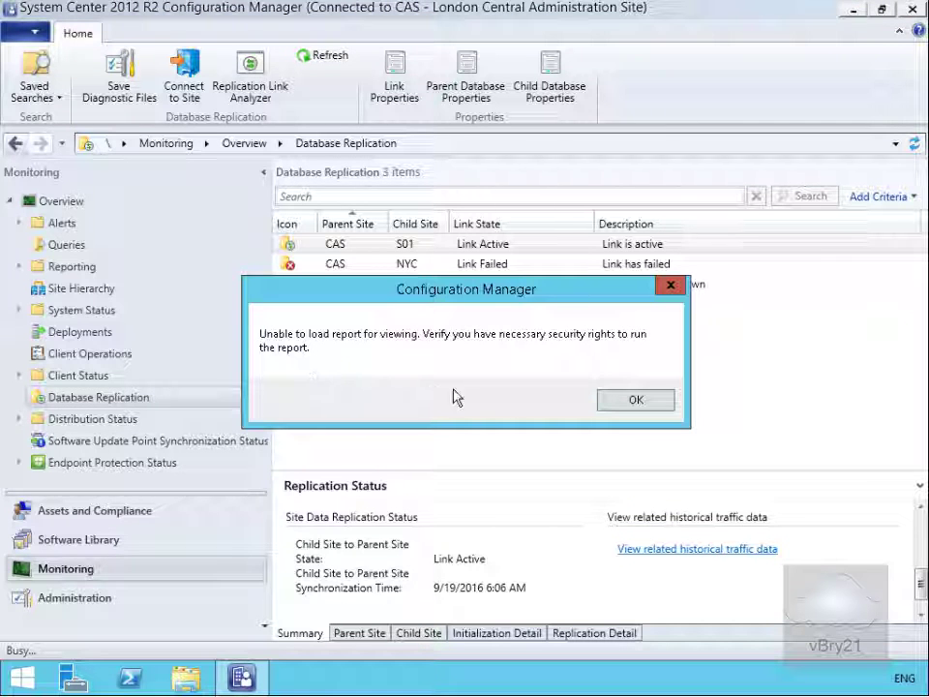
left_click(608, 400)
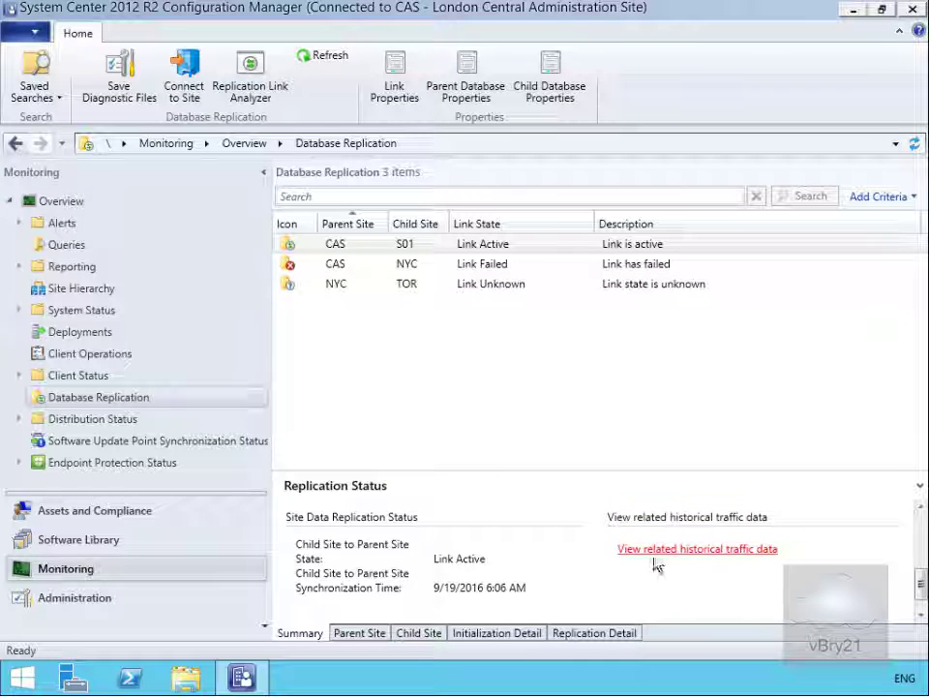
left_click(920, 616)
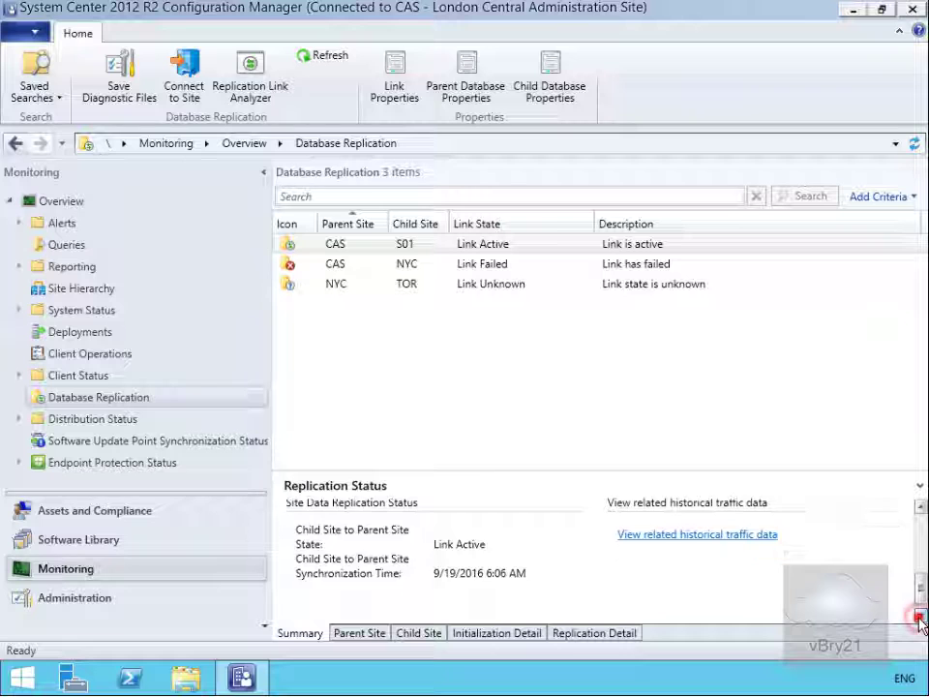
left_click(921, 620)
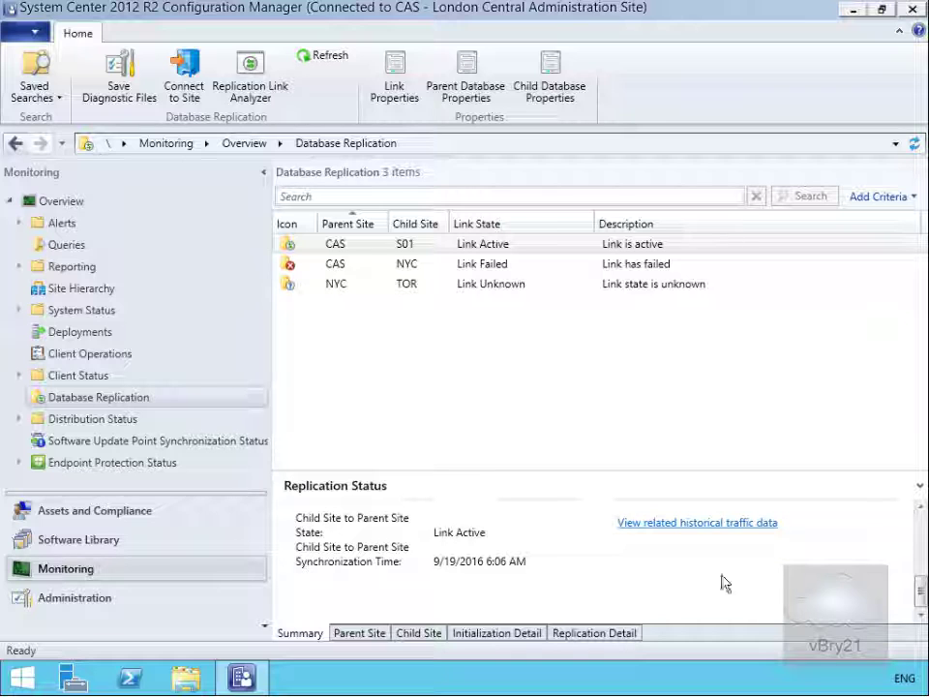
- Review the CAS to S01 link's parent site, child site, initialization and replication details
left_click(357, 637)
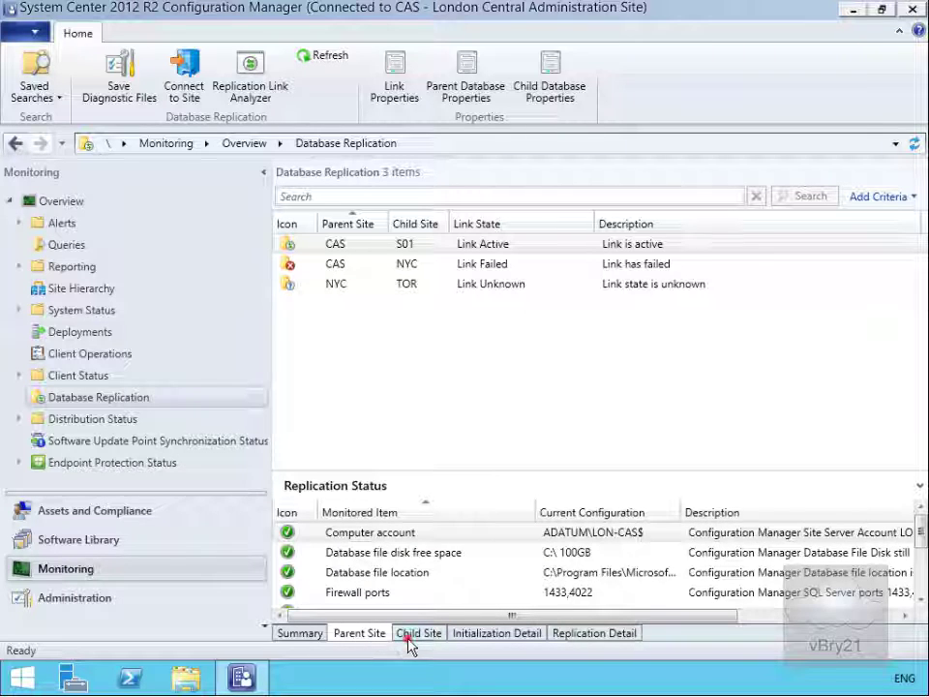
left_click(407, 637)
left_click(477, 637)
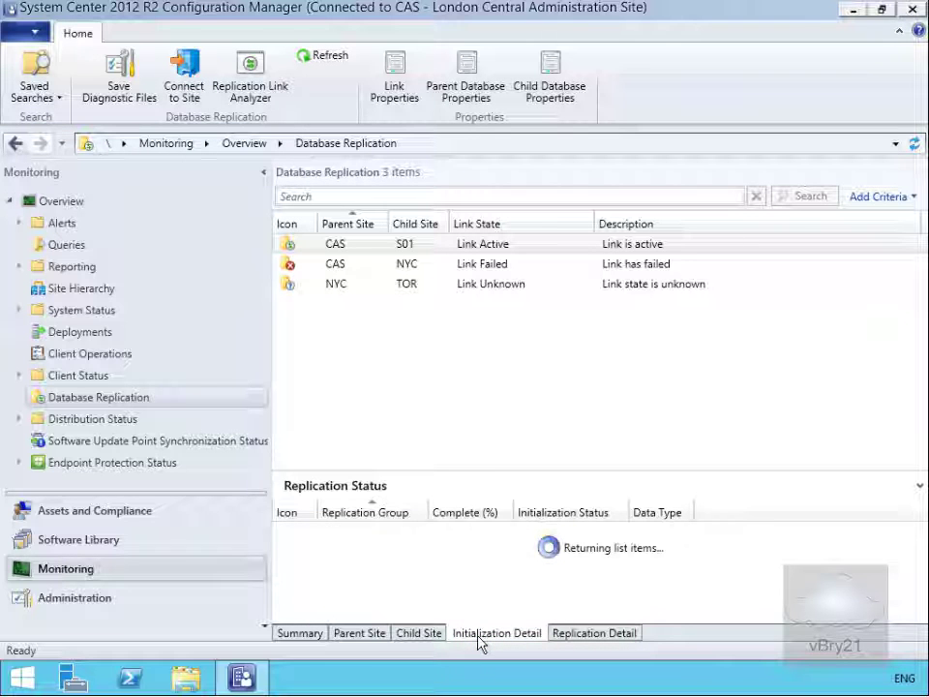
left_click(565, 634)
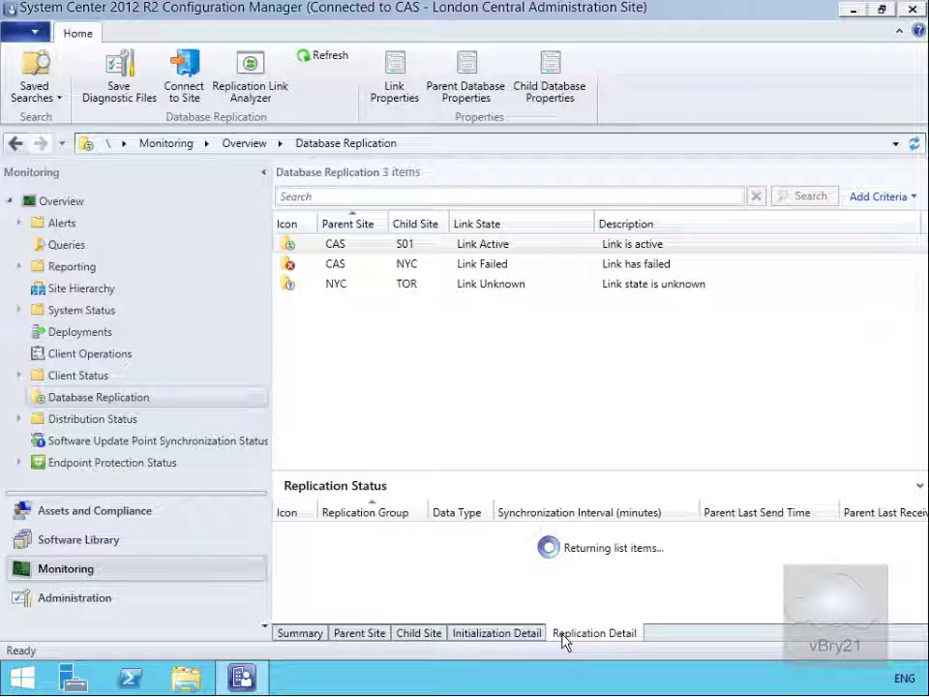